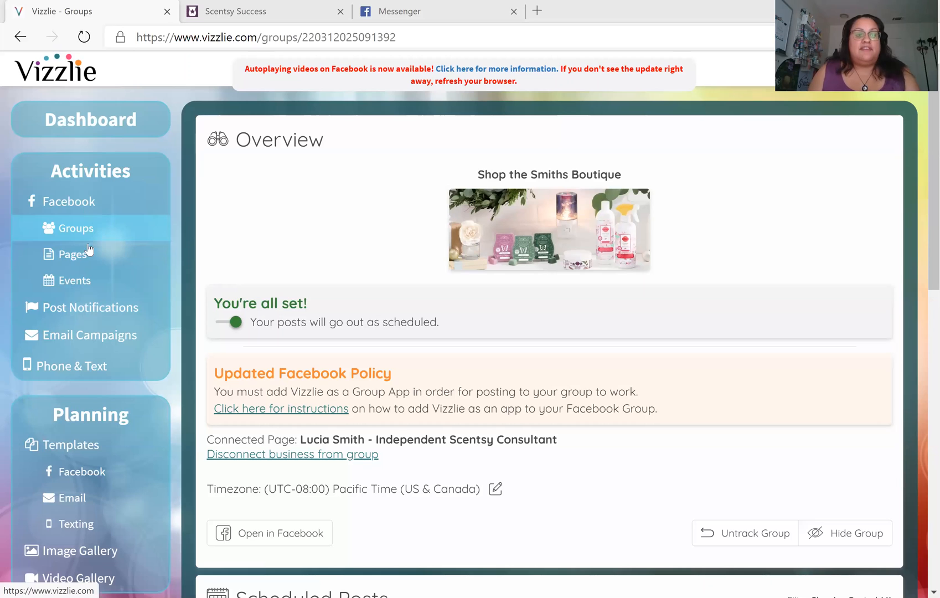
# Collapse the Its a Small World team's sidebar section and go to the Join/Create Team page
pyautogui.moveTo(88, 251)
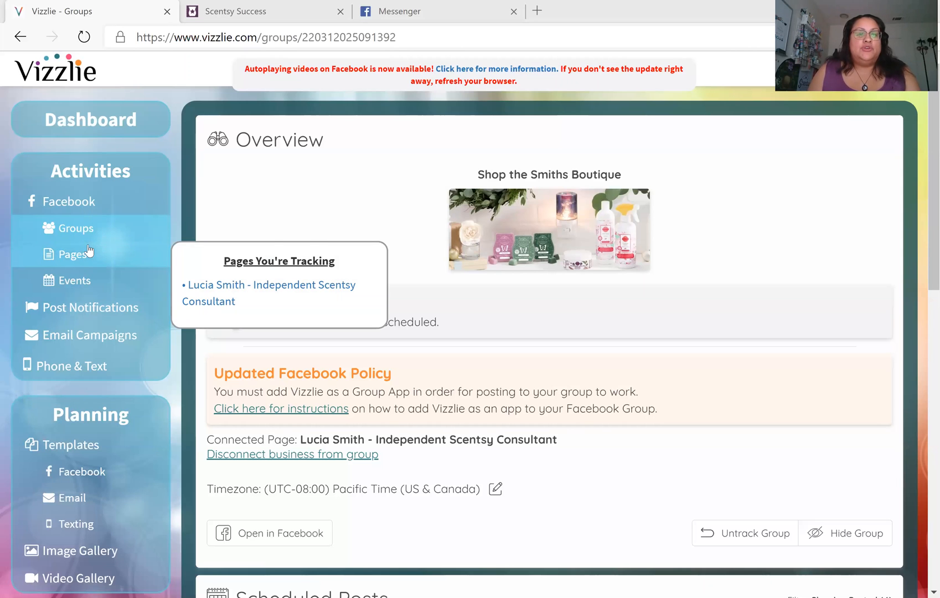
pyautogui.scroll(-6, 89, 250)
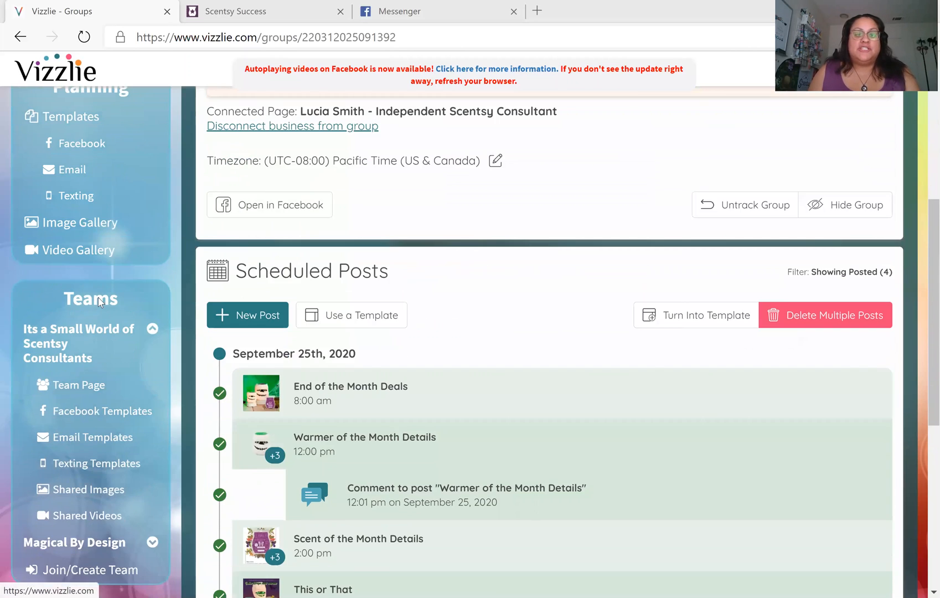
pyautogui.click(48, 350)
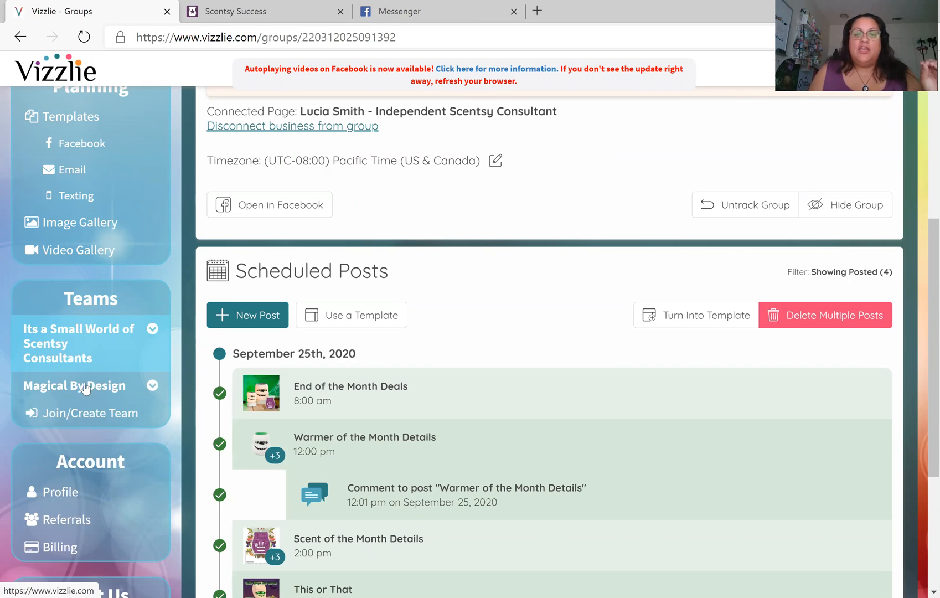
pyautogui.click(76, 420)
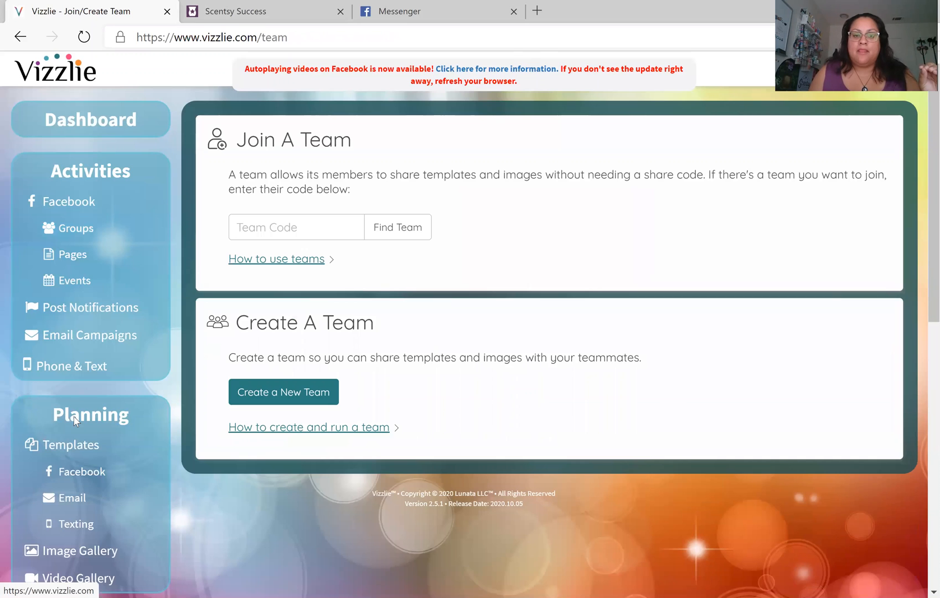
pyautogui.click(270, 221)
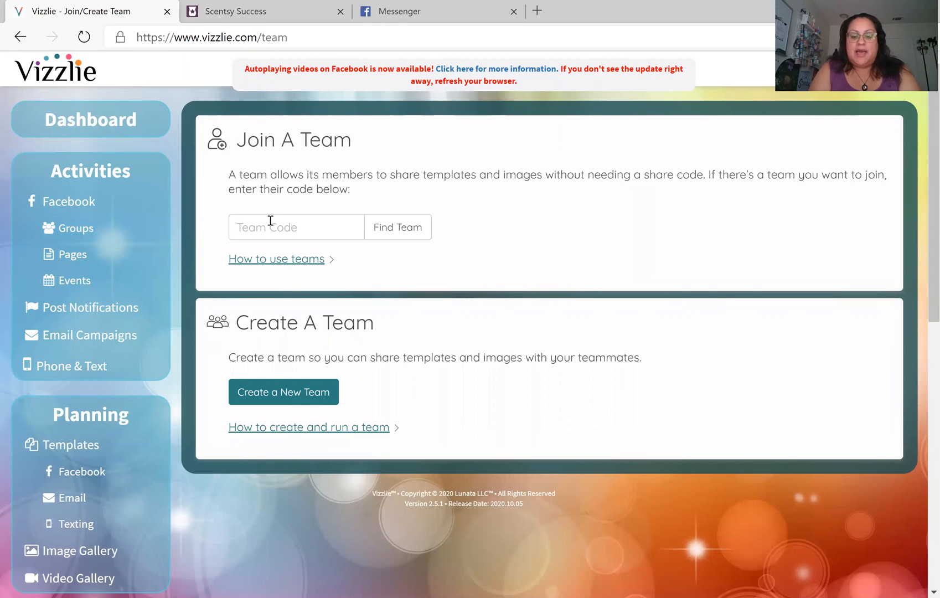
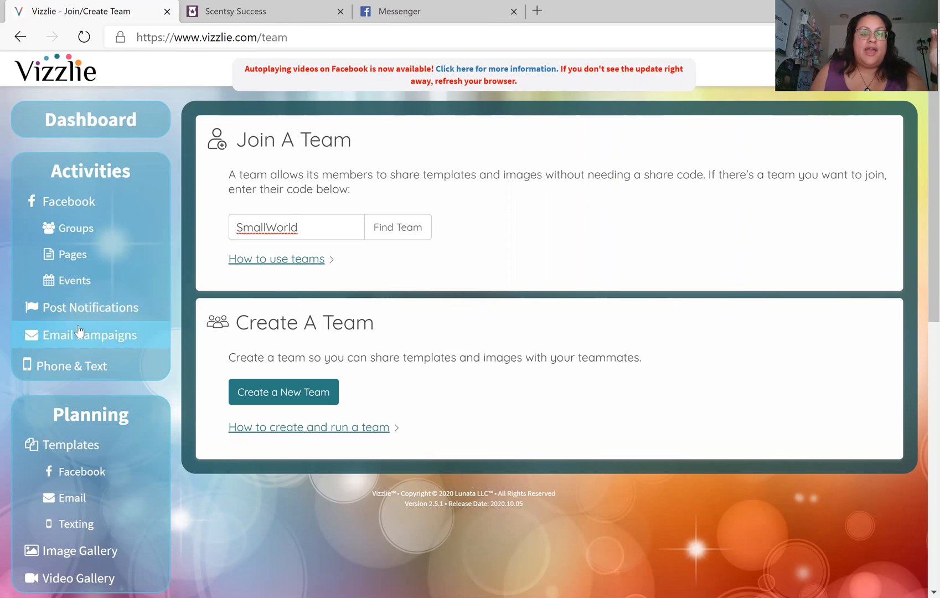
pyautogui.scroll(-2, 86, 349)
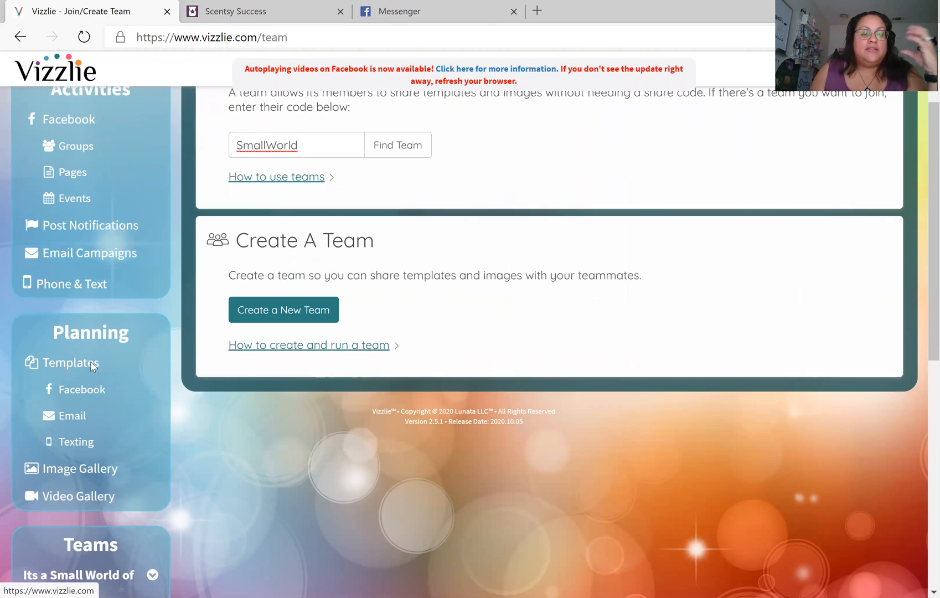
pyautogui.scroll(-3, 90, 362)
pyautogui.click(77, 413)
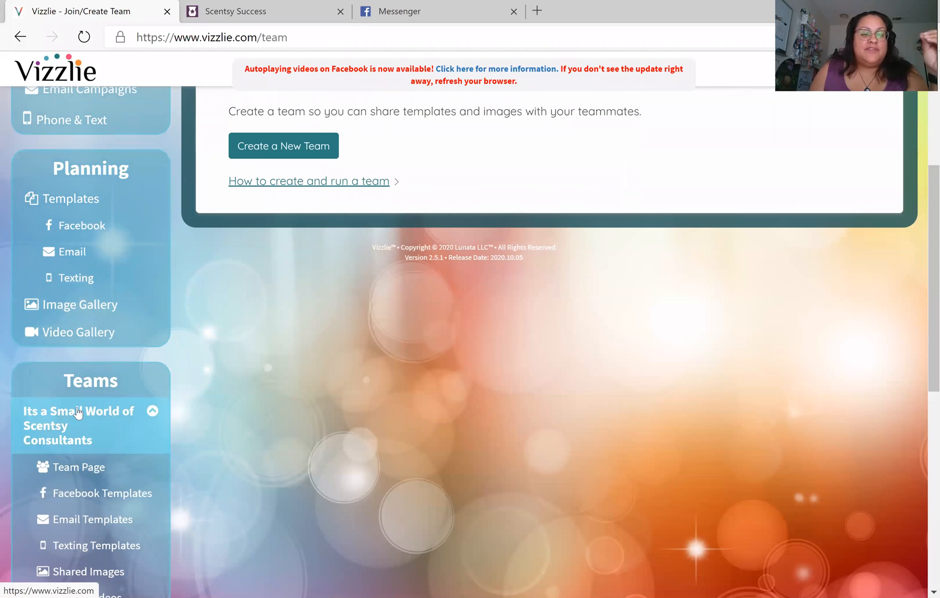
pyautogui.scroll(-2, 147, 412)
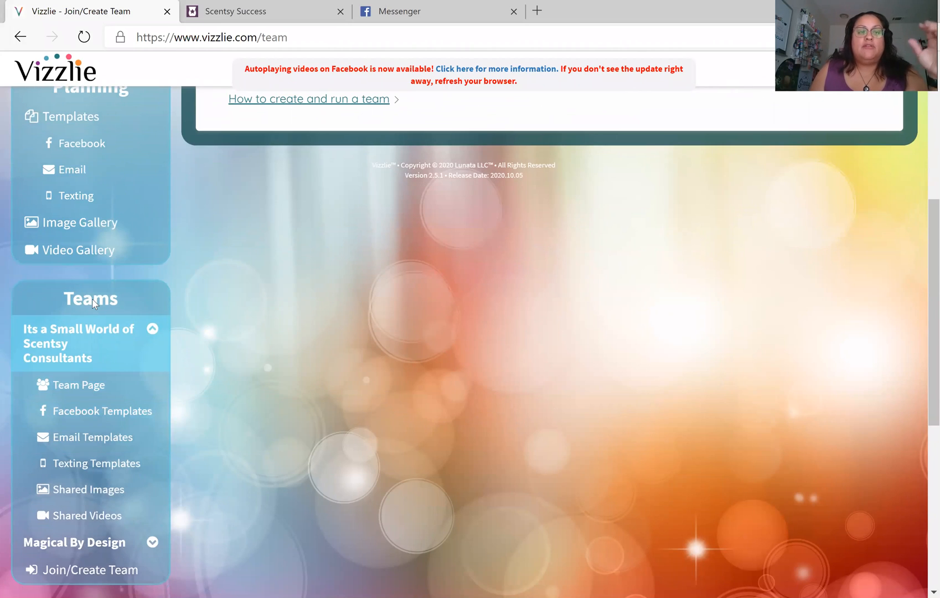
pyautogui.click(65, 391)
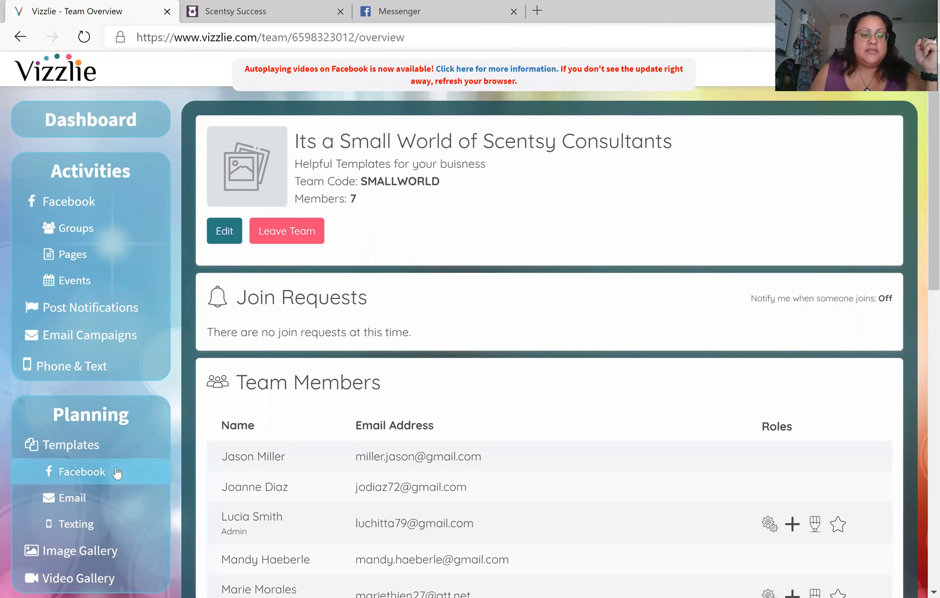
# Open the Small World team's Facebook Templates from the sidebar
pyautogui.scroll(-5, 99, 423)
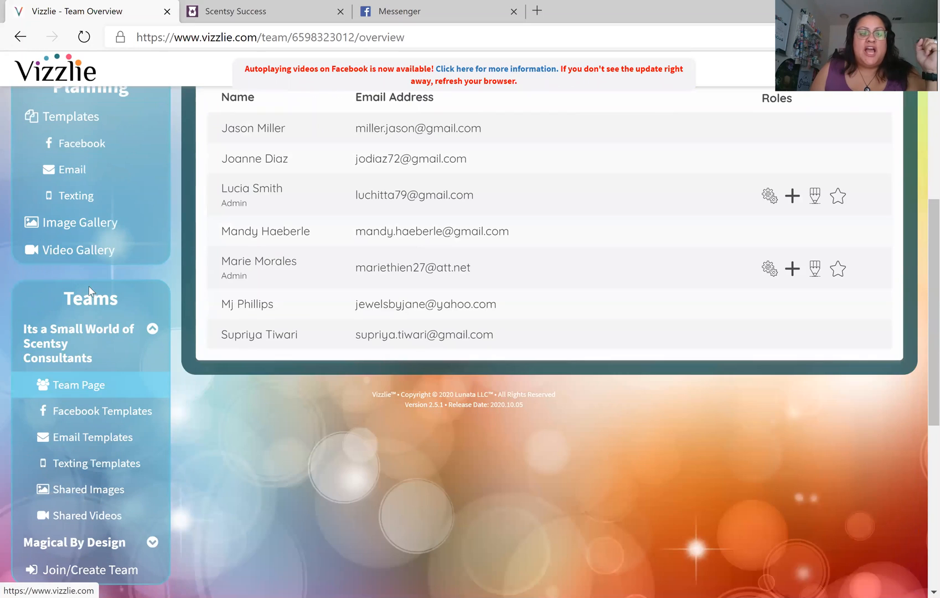
pyautogui.click(93, 415)
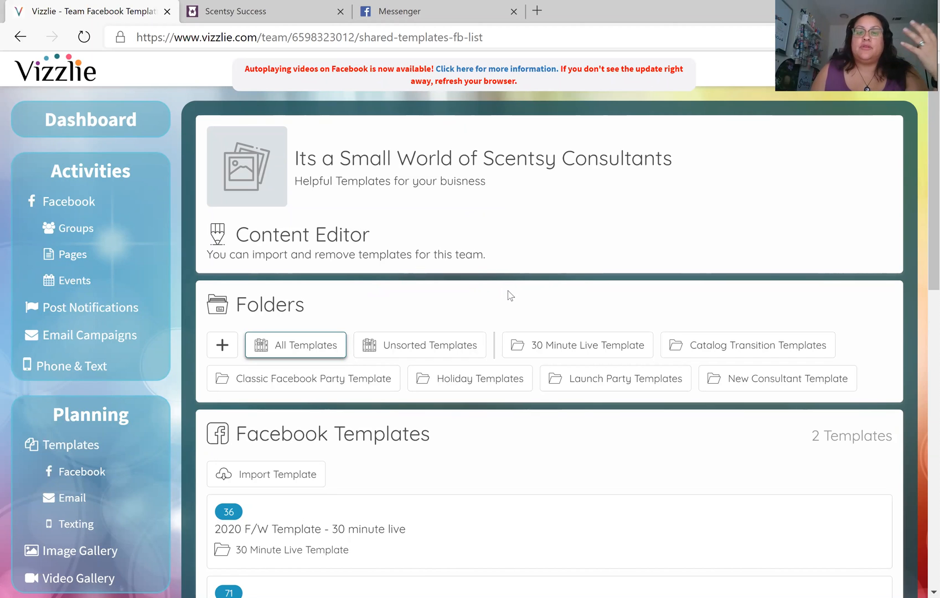
# Filter the team templates to the 30 Minute Live Template folder, leaving 2020 F/W Template
pyautogui.scroll(-2, 504, 297)
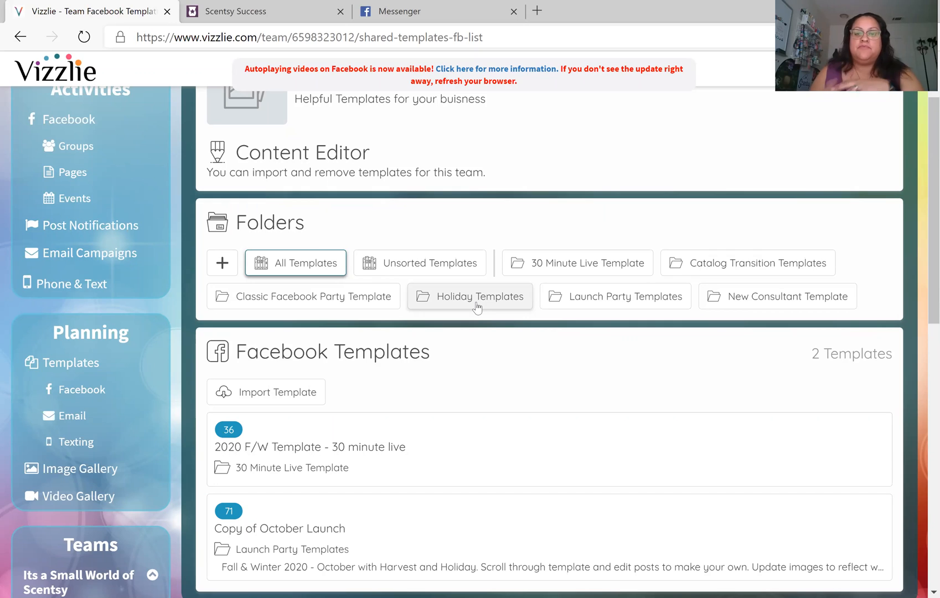
pyautogui.click(546, 268)
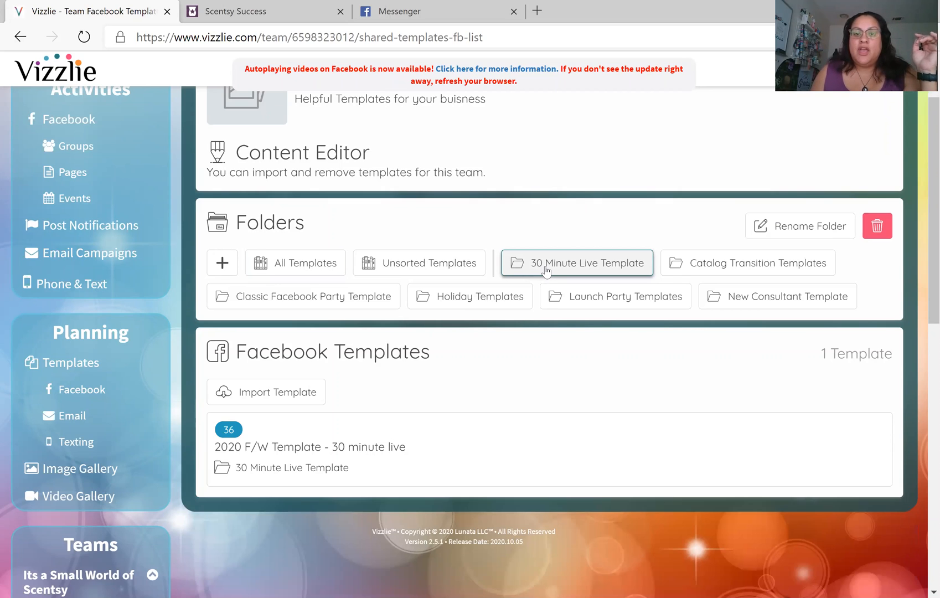
pyautogui.scroll(2, 533, 301)
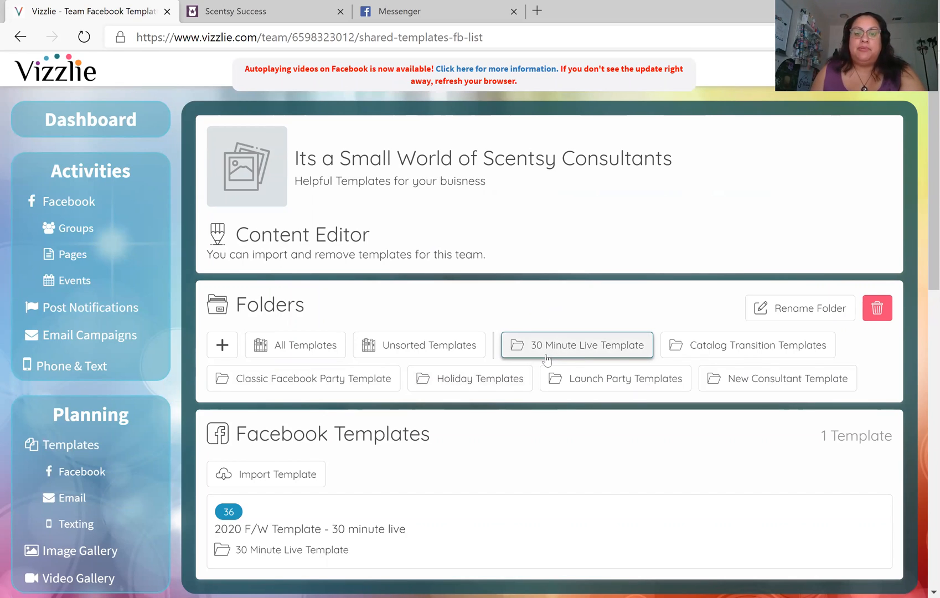
pyautogui.scroll(-3, 547, 360)
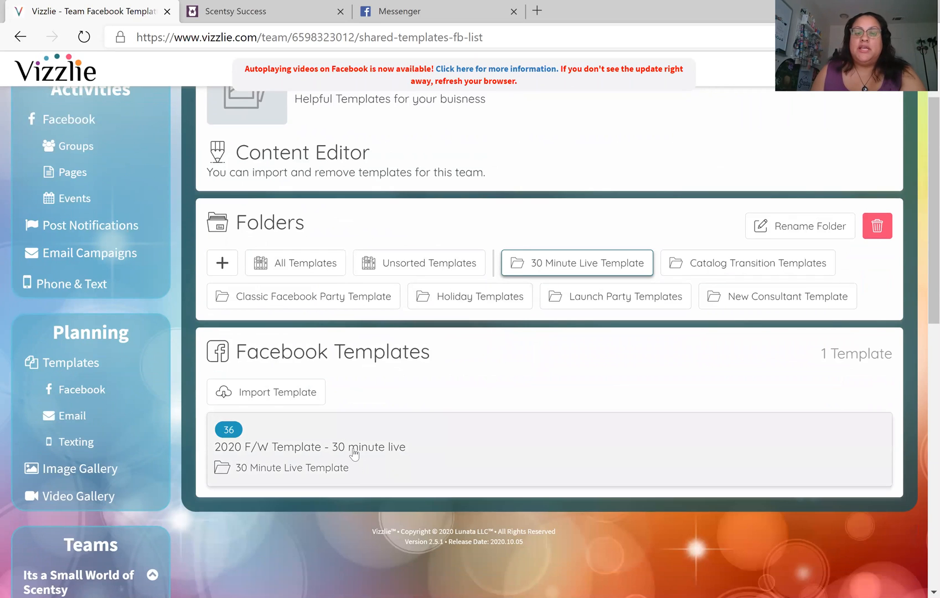
# Copy the 2020 F/W Template - 30 minute live into personal Unsorted Templates
pyautogui.click(355, 449)
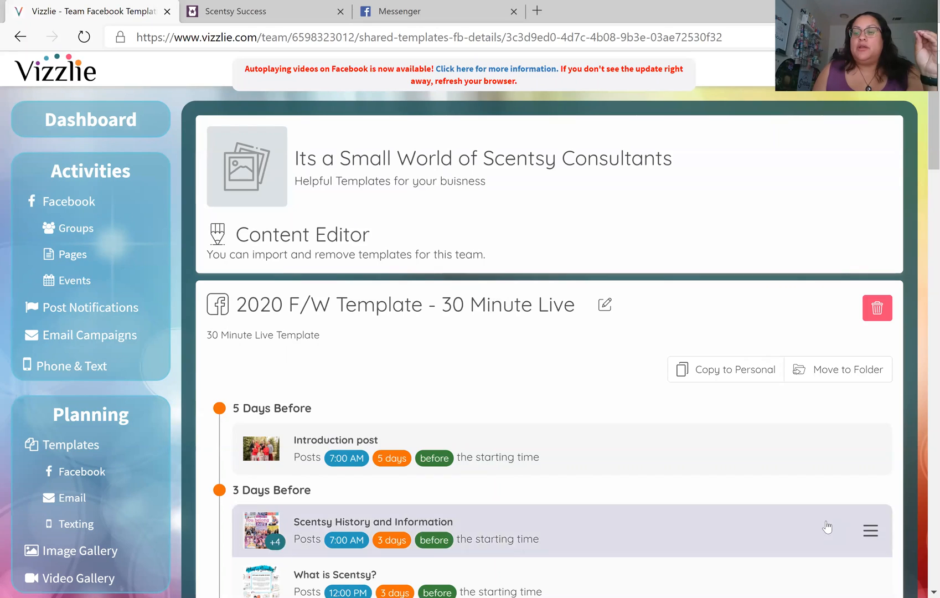
pyautogui.click(704, 372)
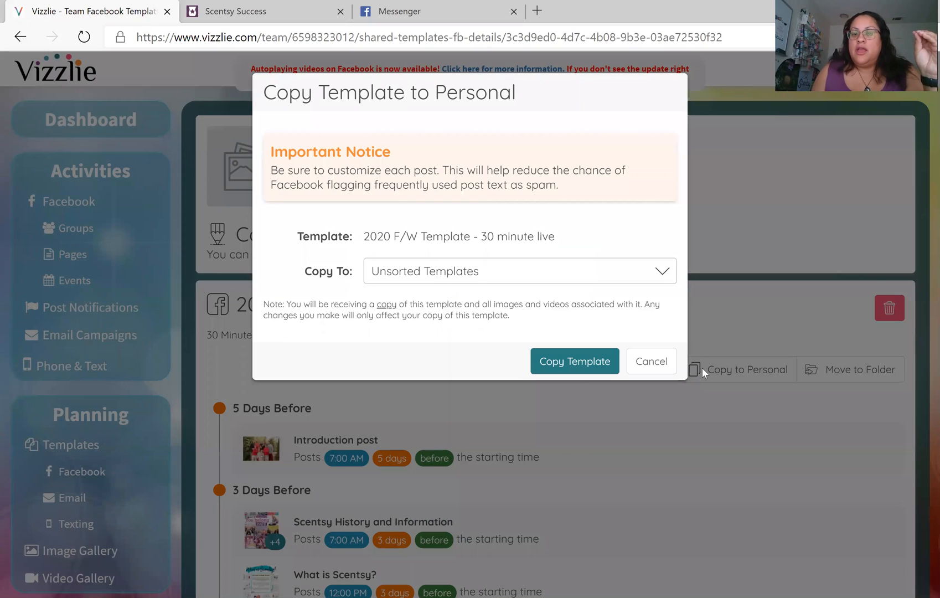
pyautogui.click(427, 276)
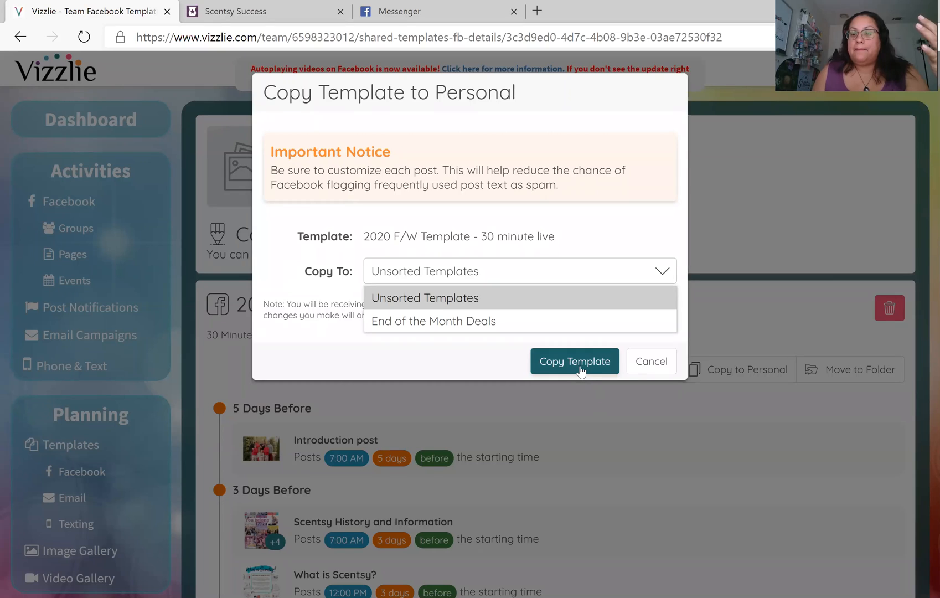
pyautogui.click(639, 364)
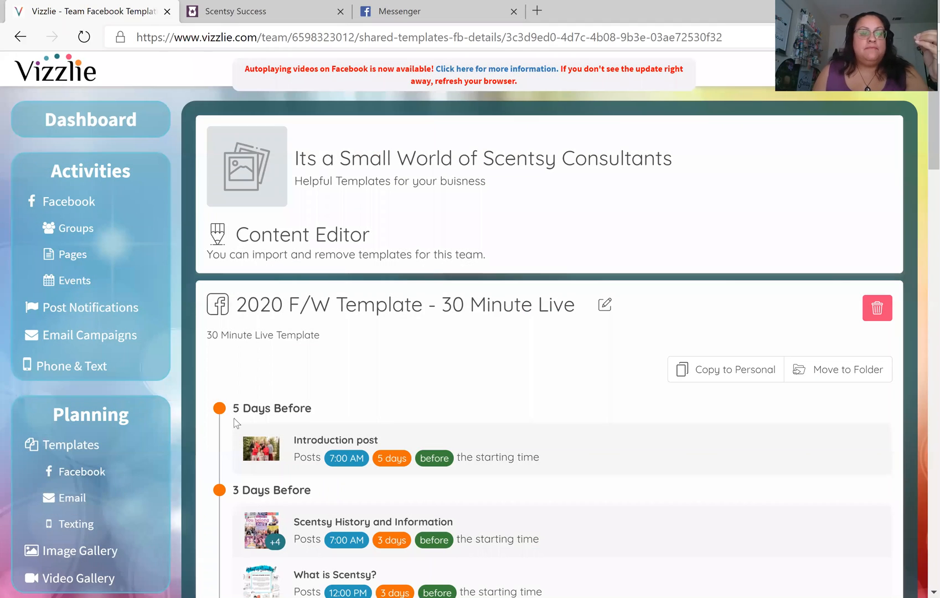
# Go to personal Facebook templates and open the copied 2020 F/W Template - 30 minute live
pyautogui.scroll(-1, 117, 365)
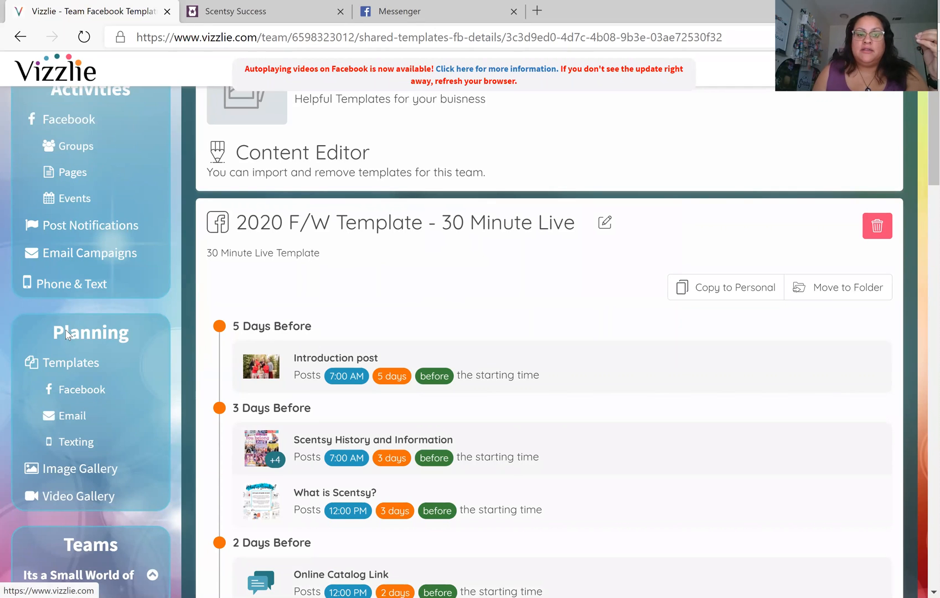
pyautogui.scroll(-1, 66, 333)
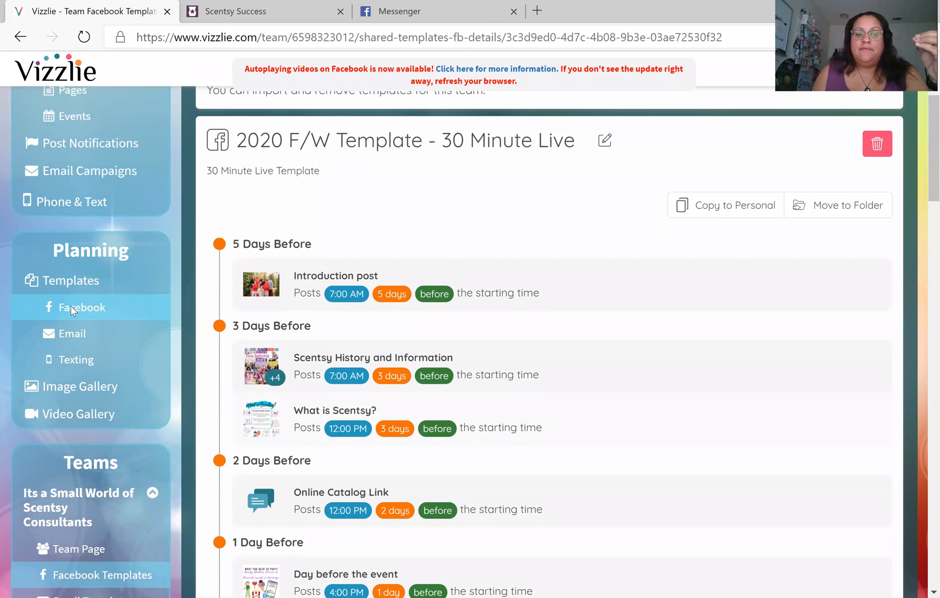
pyautogui.click(72, 312)
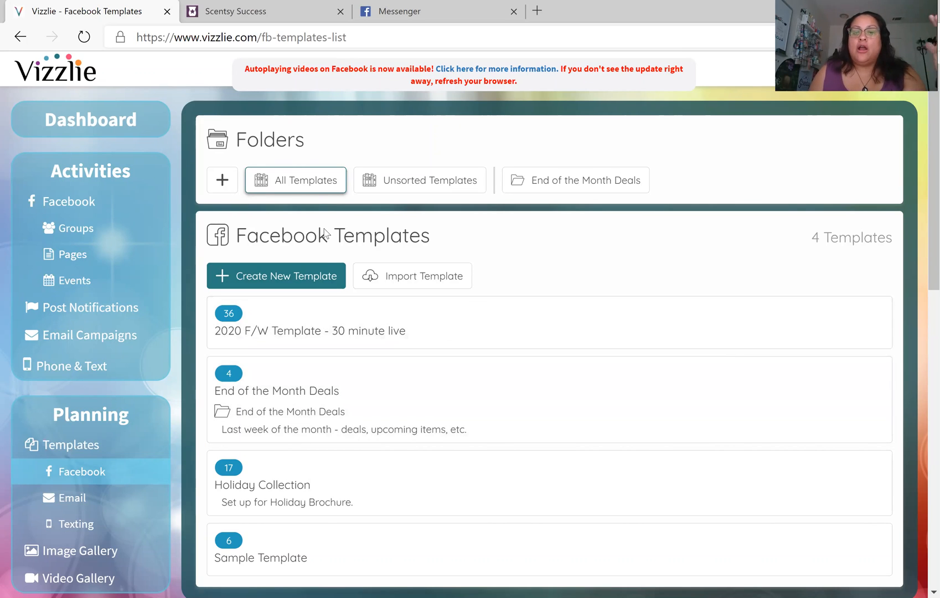
pyautogui.click(346, 335)
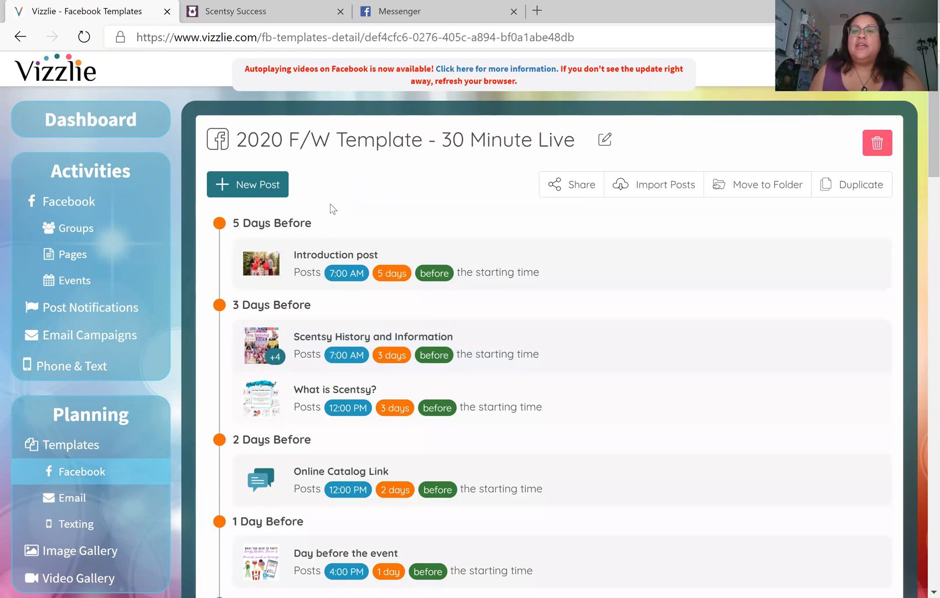
pyautogui.click(605, 142)
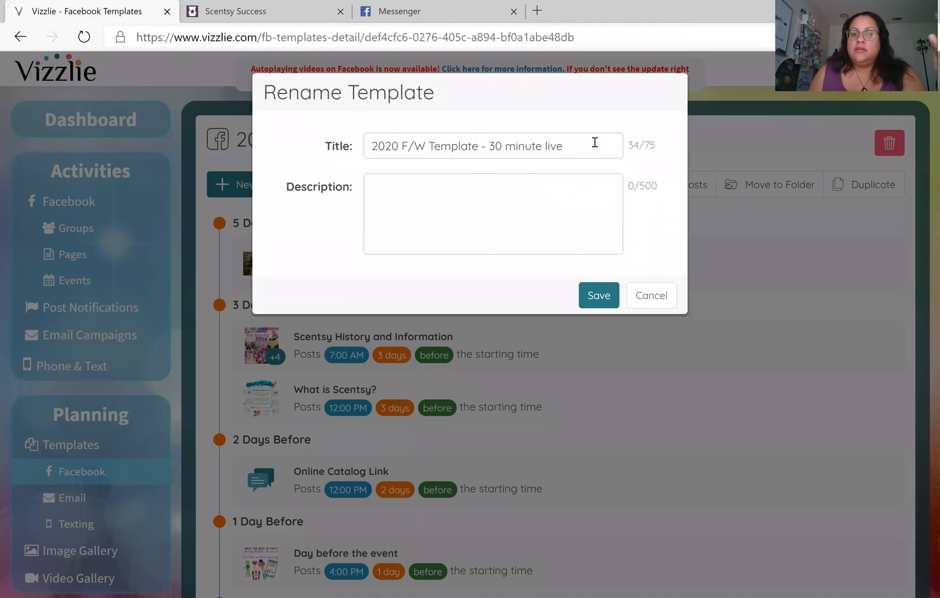
pyautogui.click(650, 296)
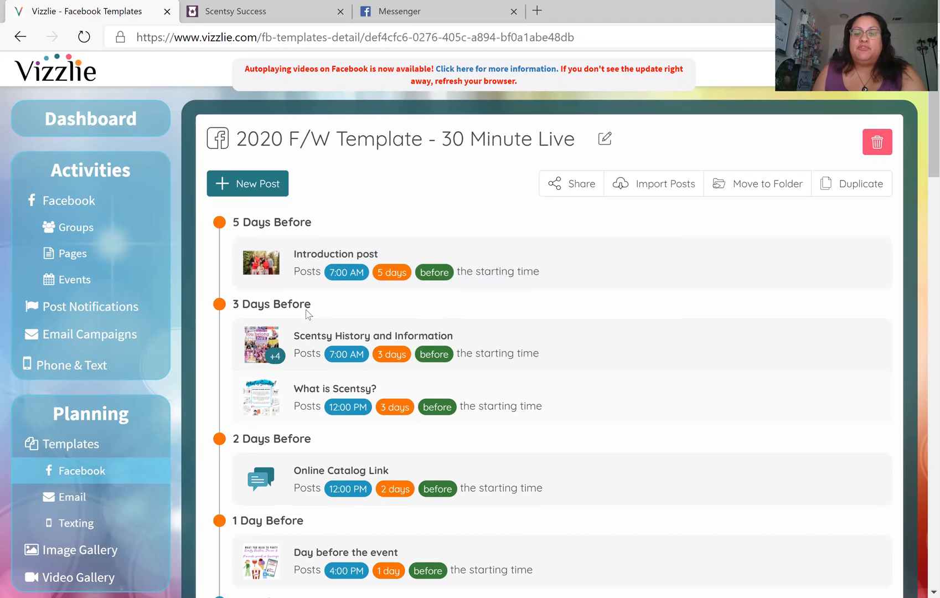
# Scroll through the template timeline and bring up the Introduction post's context options
pyautogui.scroll(-1, 308, 313)
pyautogui.scroll(-1, 308, 363)
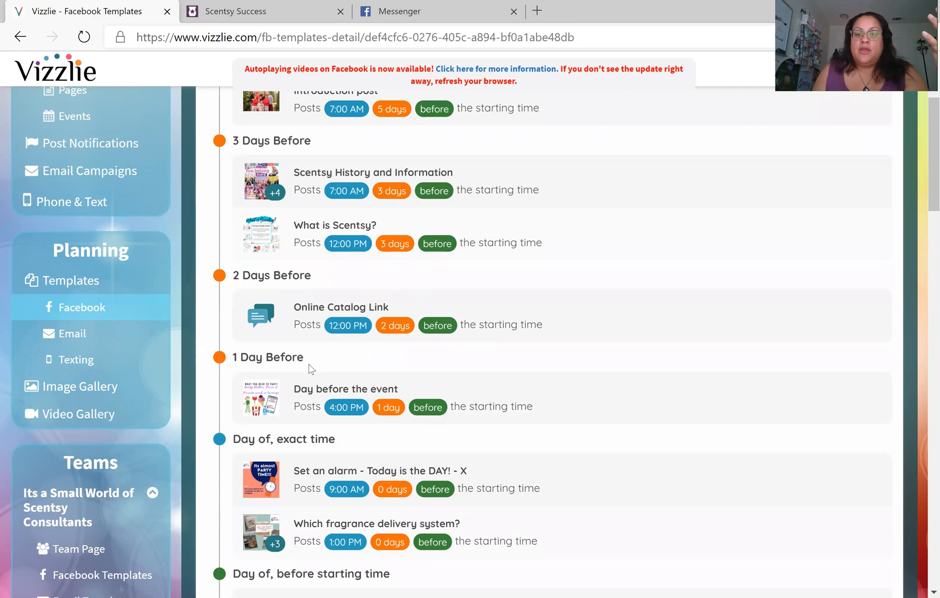
pyautogui.scroll(2, 311, 369)
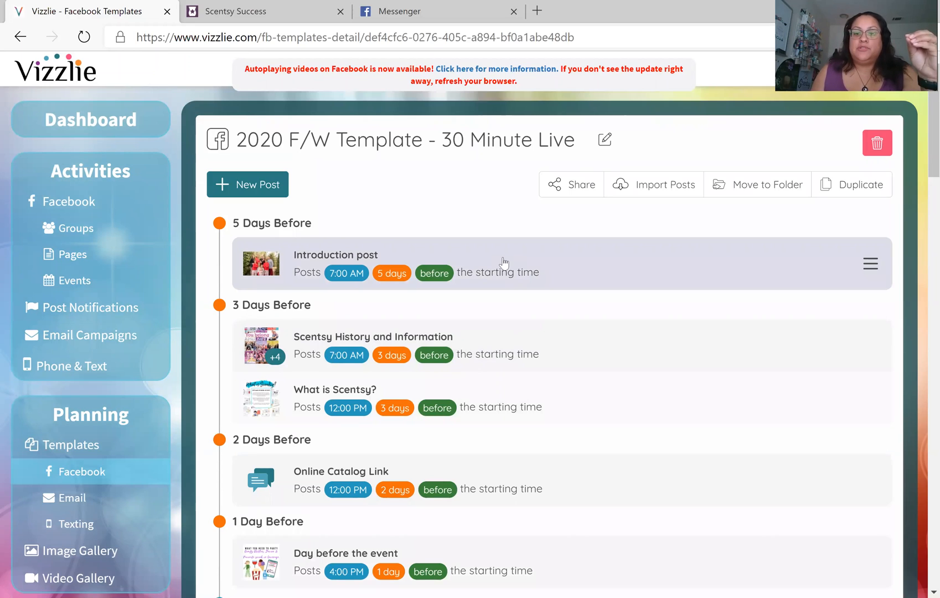
pyautogui.rightClick(503, 262)
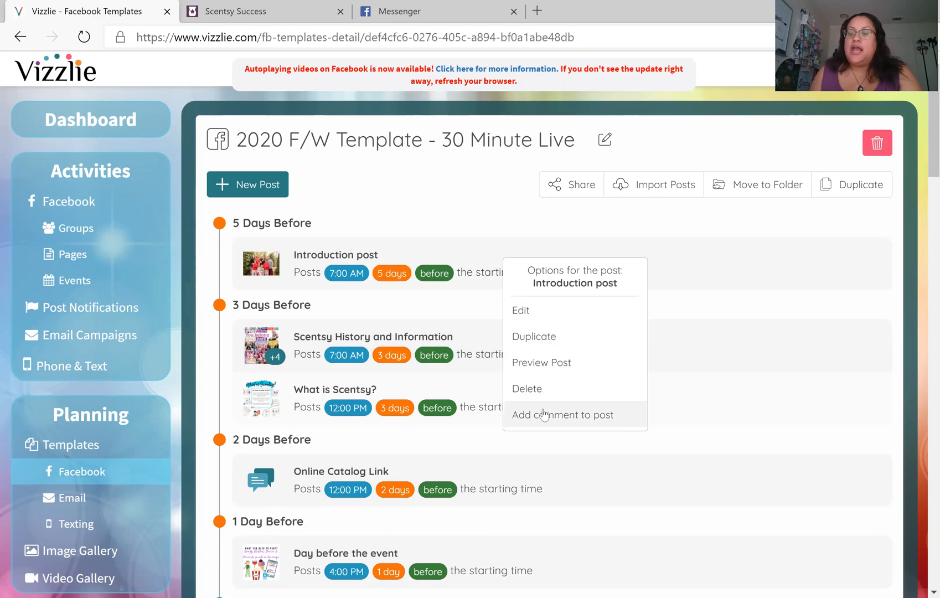
# Open the Introduction post in Modify Post and scroll to its text and image
pyautogui.click(522, 311)
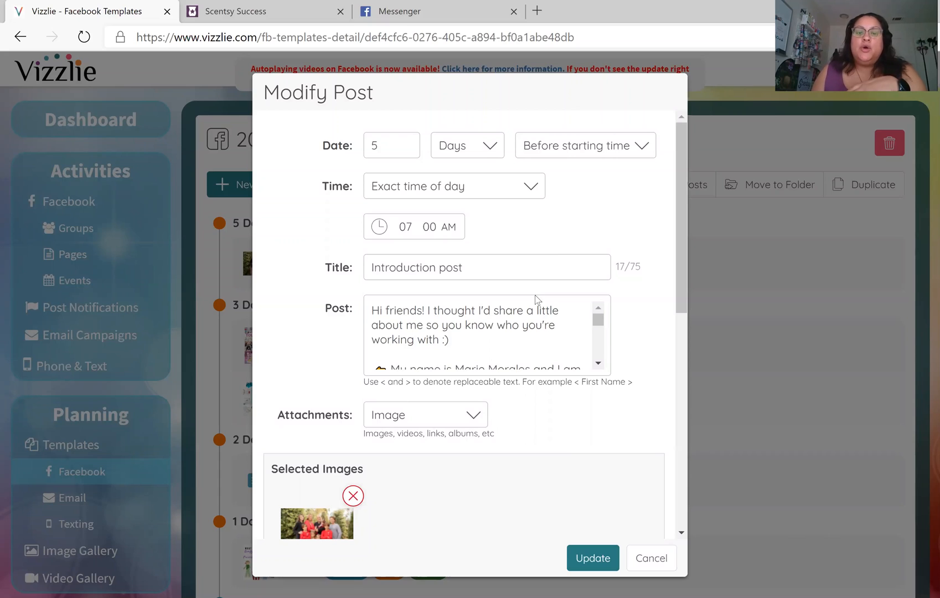
pyautogui.scroll(-1, 535, 298)
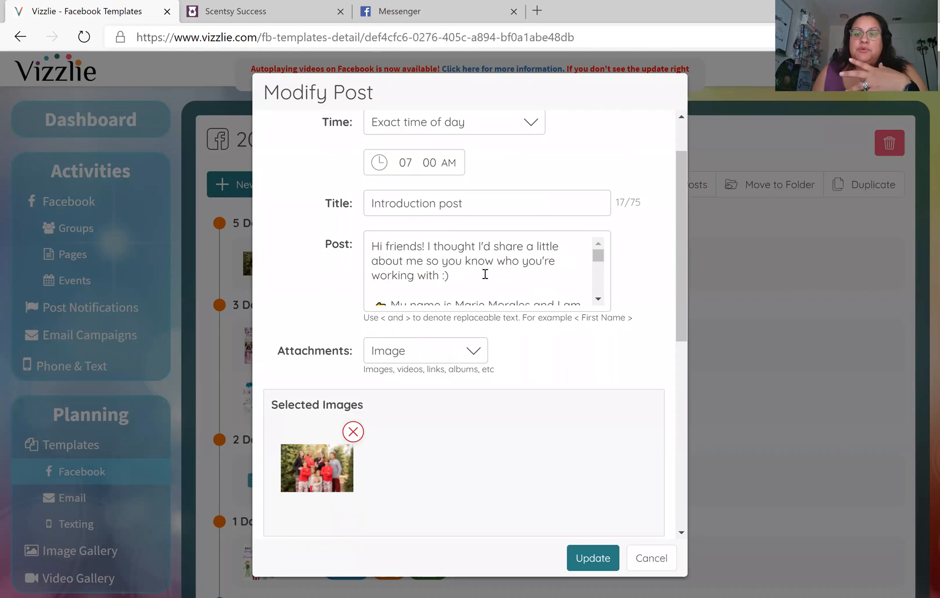
pyautogui.click(598, 298)
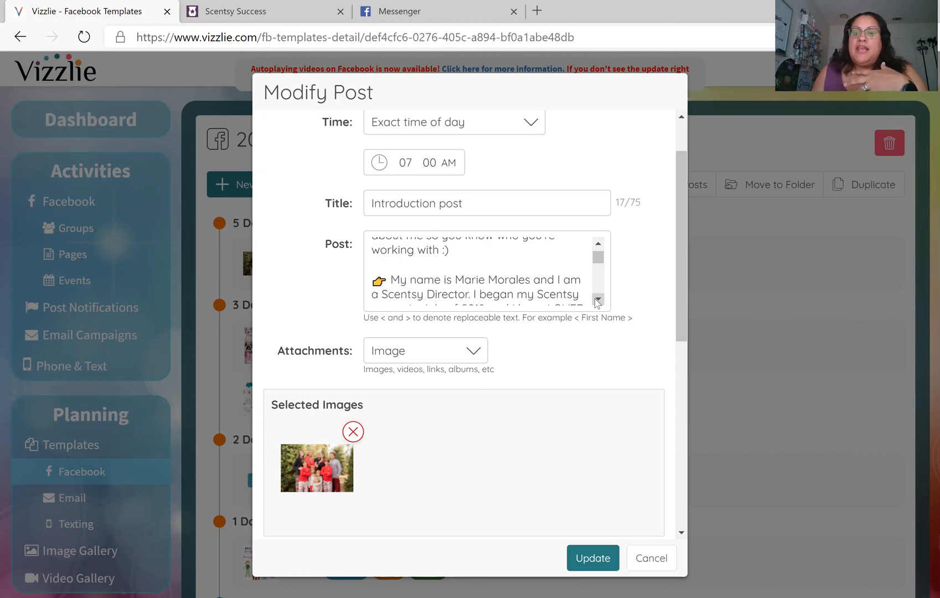
pyautogui.click(598, 299)
pyautogui.click(597, 299)
pyautogui.click(598, 299)
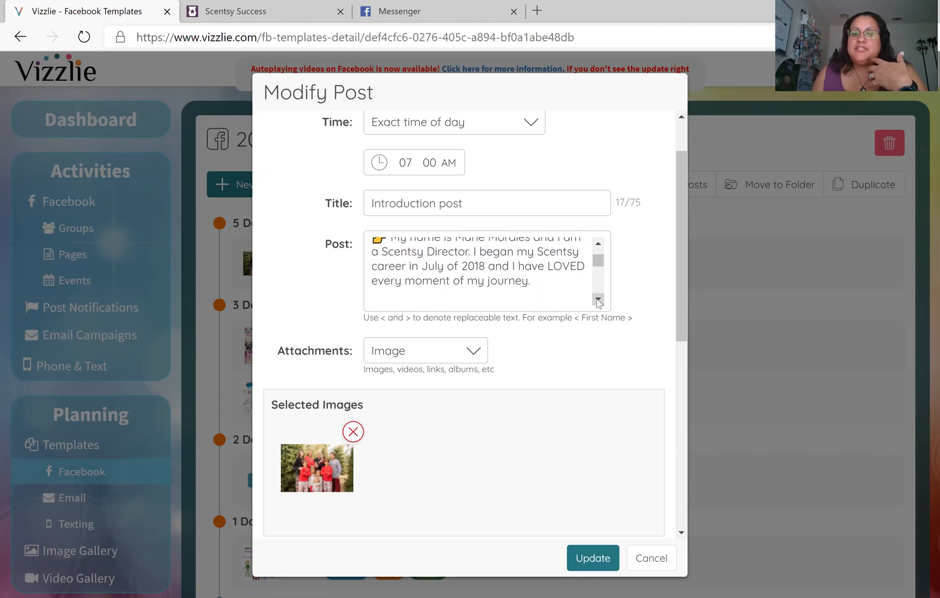
pyautogui.click(597, 299)
pyautogui.click(598, 299)
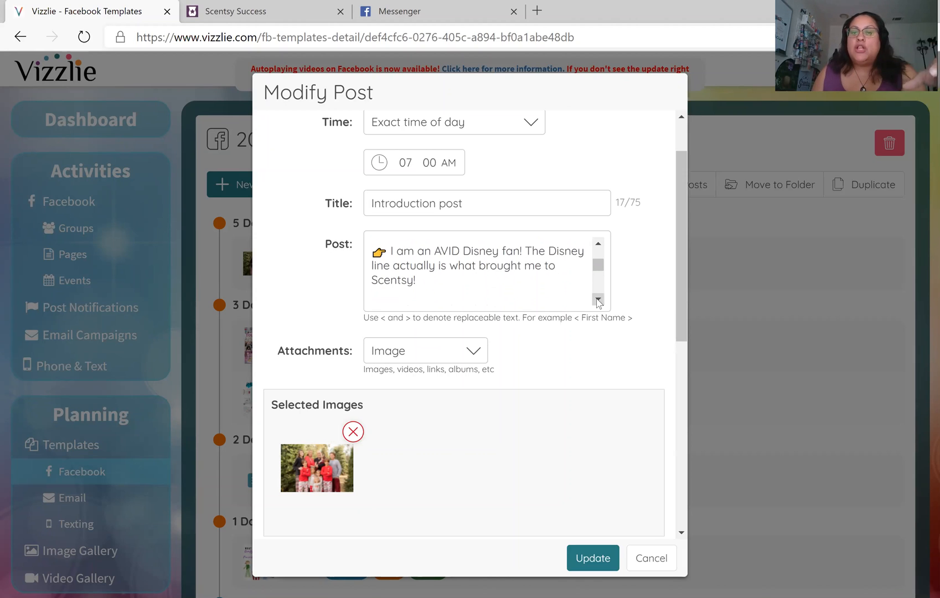
pyautogui.click(598, 299)
pyautogui.click(597, 299)
pyautogui.click(598, 299)
pyautogui.click(598, 299)
pyautogui.click(597, 299)
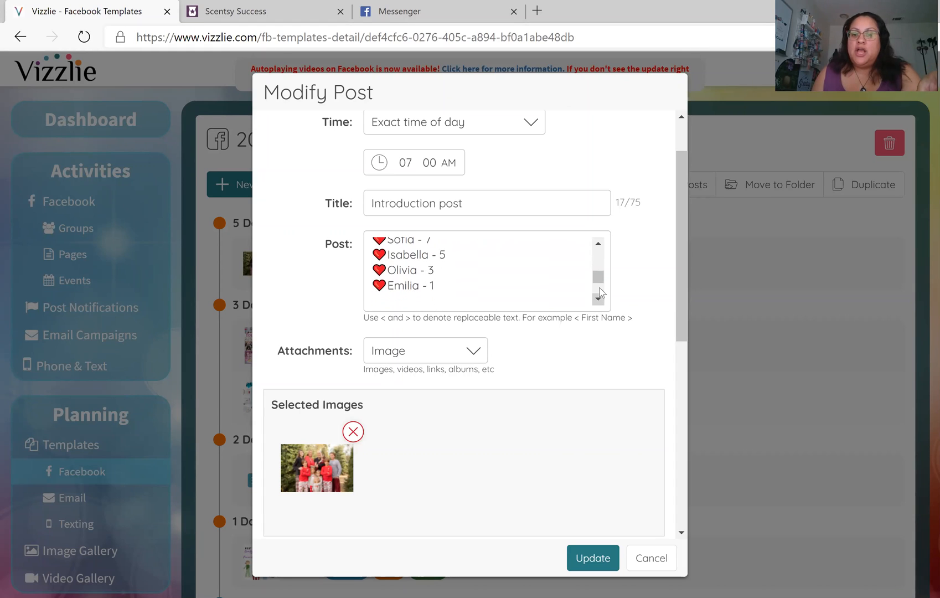
pyautogui.moveTo(600, 283); pyautogui.dragTo(598, 266)
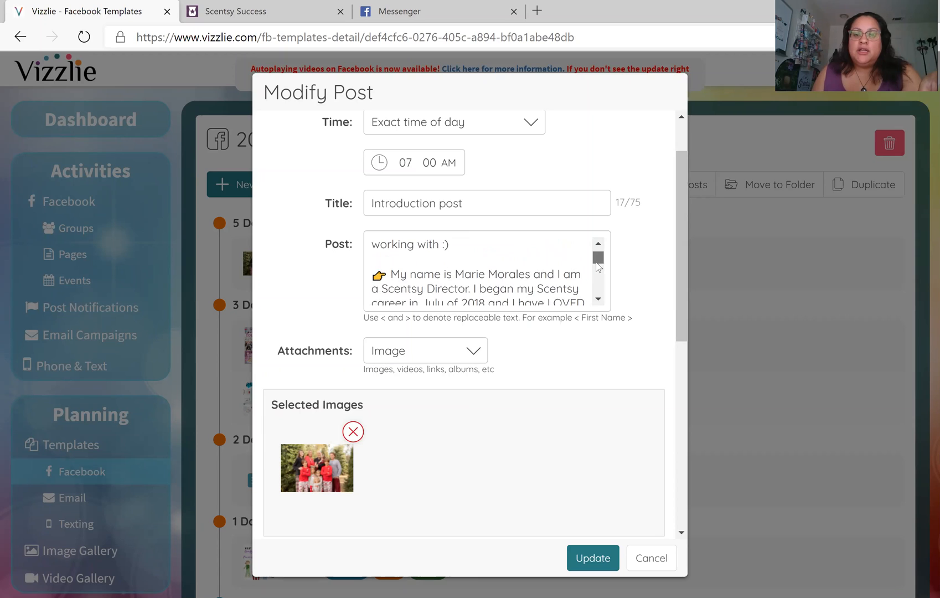
# Replace the sample name with your own name and change Director to SuperStar Consultant
pyautogui.click(529, 273)
pyautogui.press('BackSpace')
pyautogui.press('BackSpace')
pyautogui.press('BackSpace')
pyautogui.press('BackSpace')
pyautogui.press('BackSpace')
pyautogui.press('BackSpace')
pyautogui.press('BackSpace')
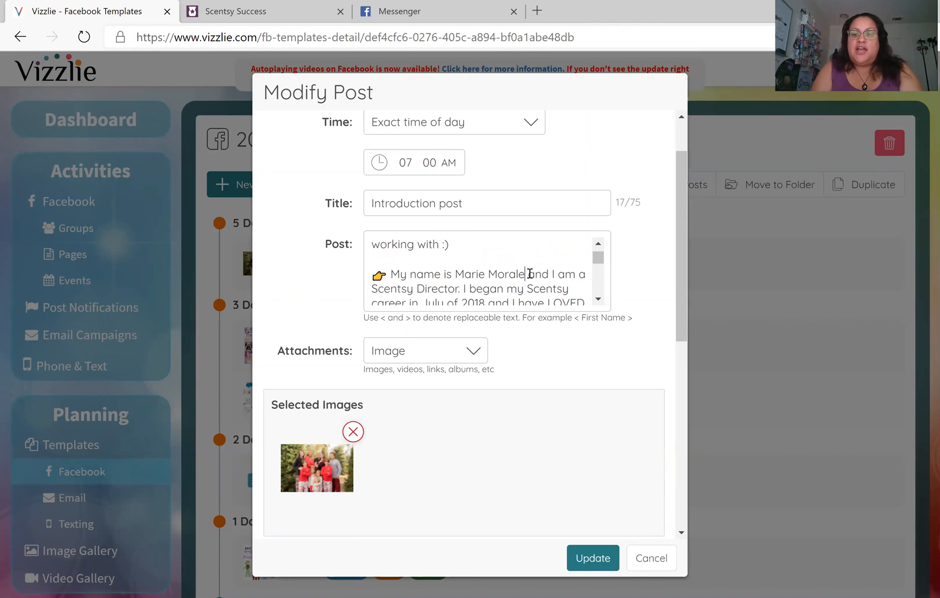
pyautogui.press('BackSpace')
pyautogui.press('BackSpace')
pyautogui.press('BackSpace')
pyautogui.press('BackSpace')
pyautogui.press('BackSpace')
pyautogui.press('BackSpace')
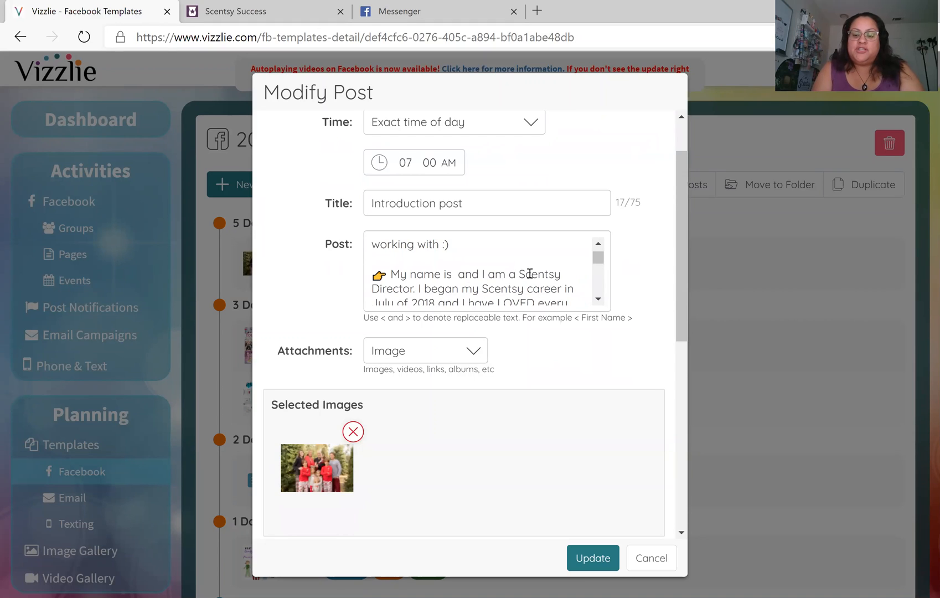
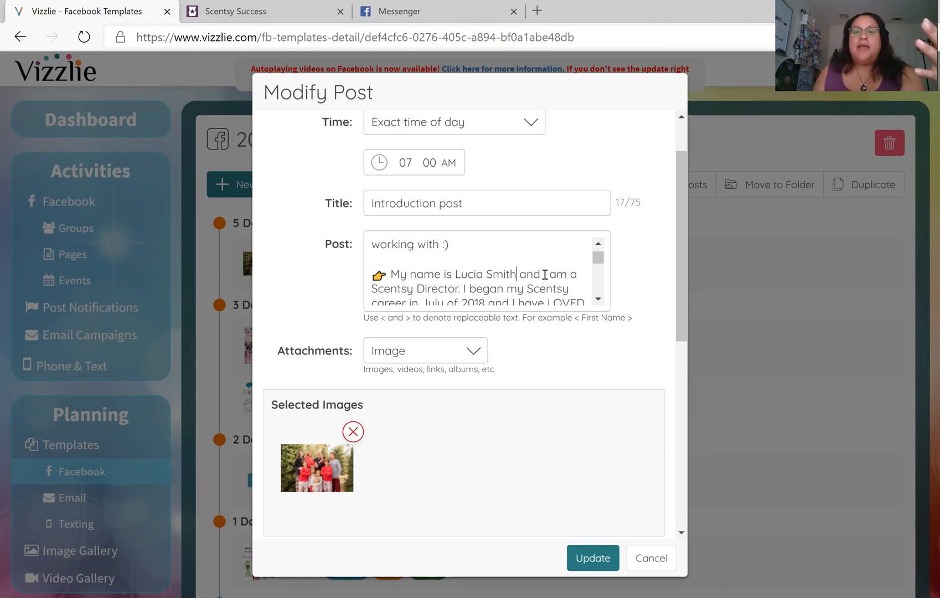
pyautogui.click(456, 287)
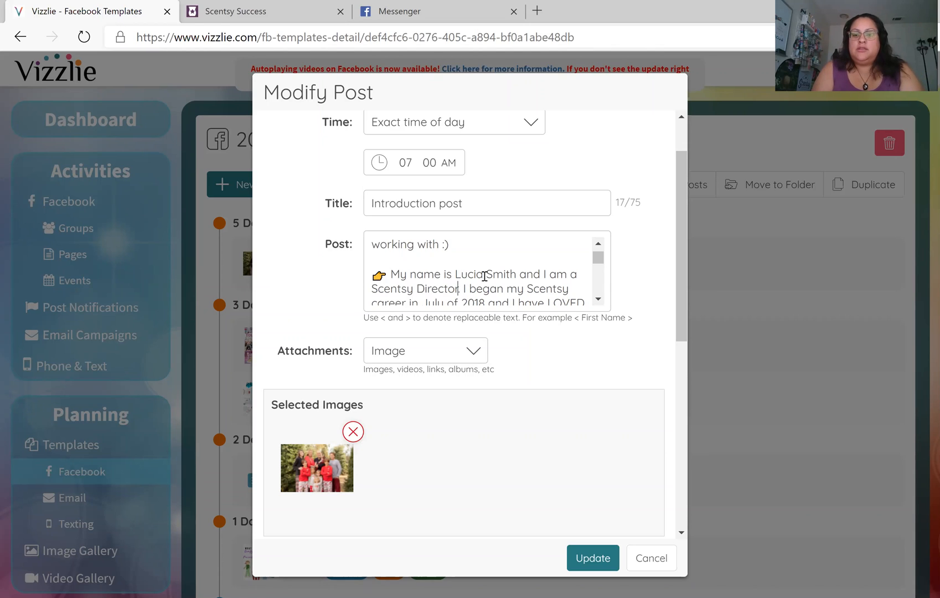
pyautogui.press('BackSpace')
pyautogui.press('BackSpace')
pyautogui.press('BackSpace')
pyautogui.press('BackSpace')
pyautogui.press('BackSpace')
pyautogui.press('BackSpace')
pyautogui.press('BackSpace')
pyautogui.press('BackSpace')
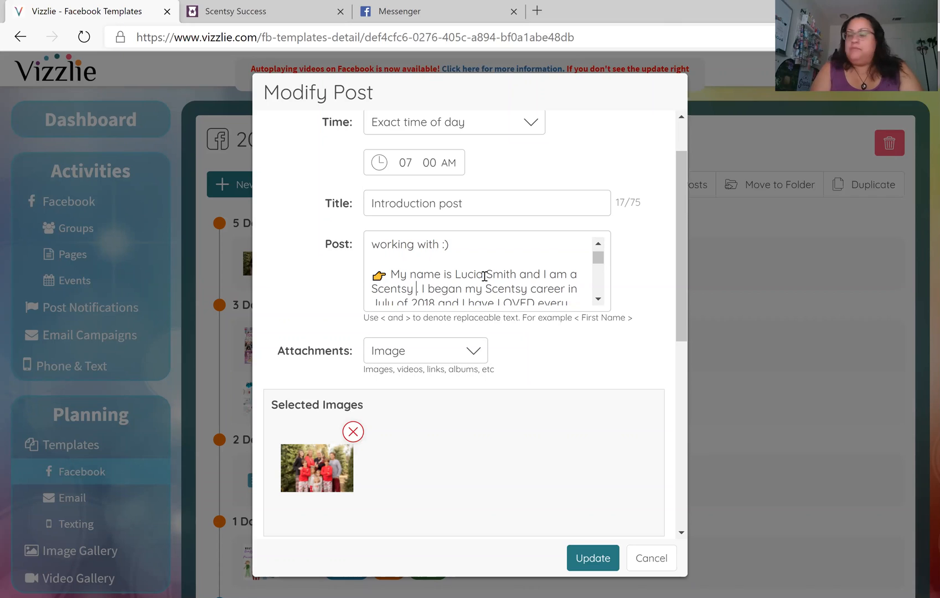
pyautogui.write('S')
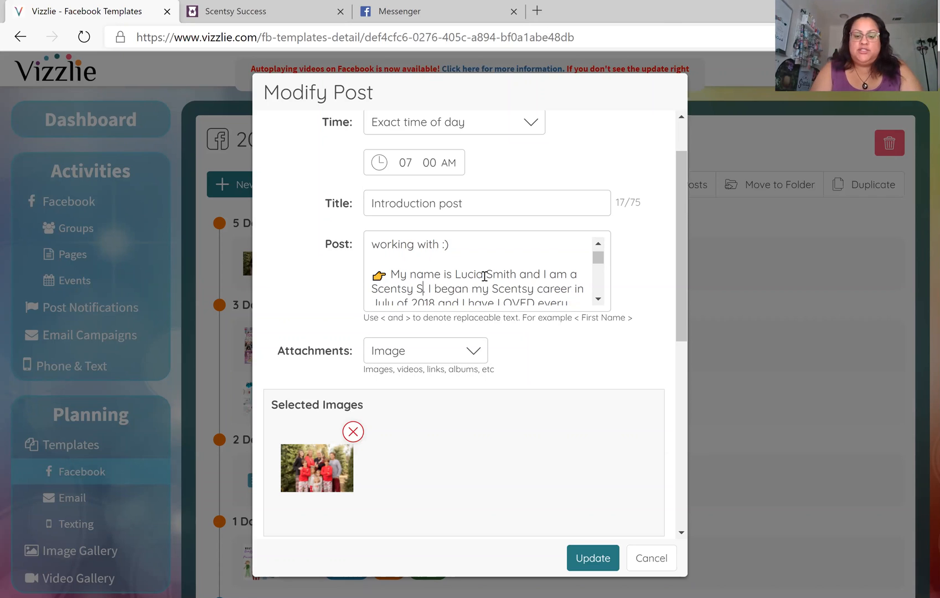
pyautogui.write('uperStar')
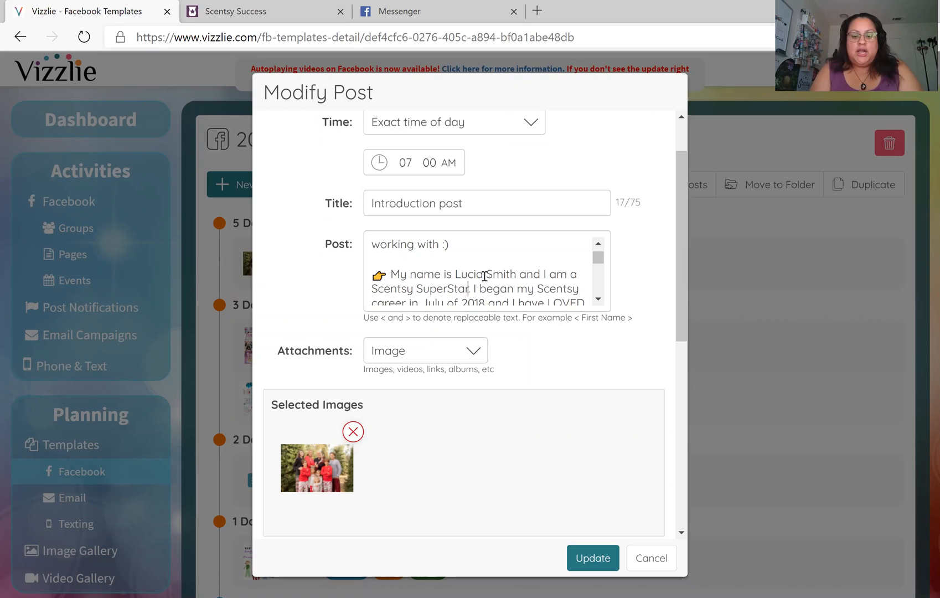
pyautogui.write(' Consultant')
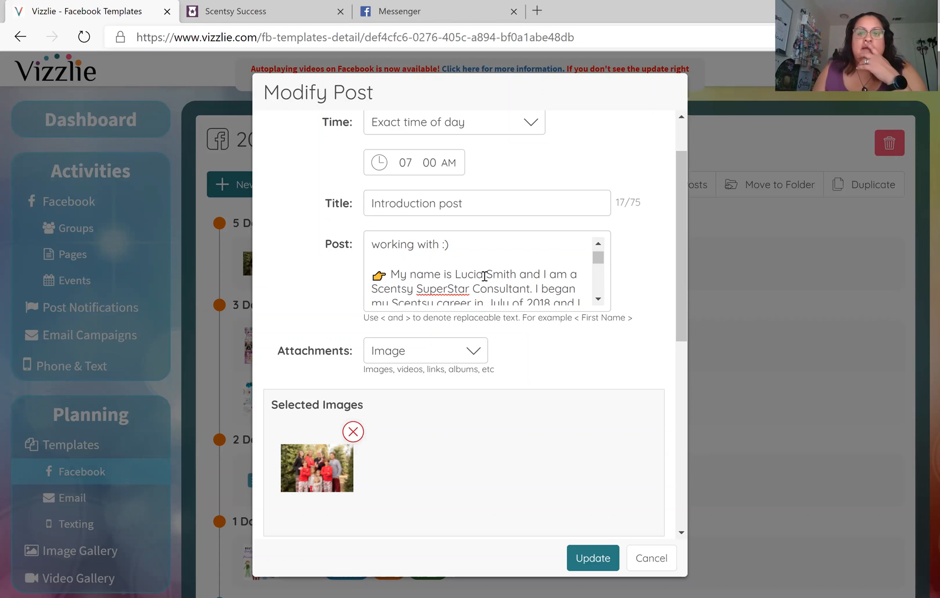
# Change '8 AWESOME children:' to '2 Children' and replace the first child's name
pyautogui.scroll(-1, 515, 275)
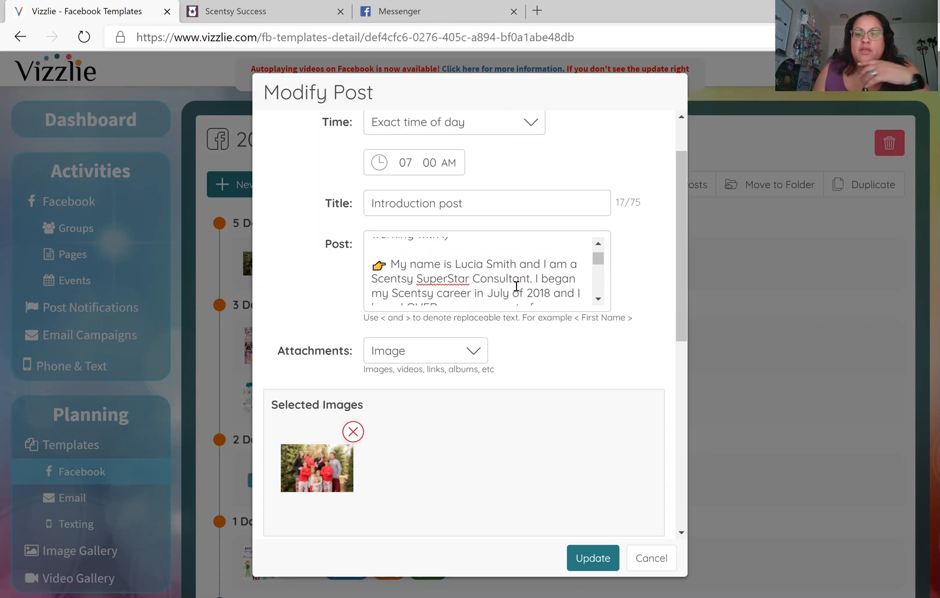
pyautogui.scroll(-5, 516, 286)
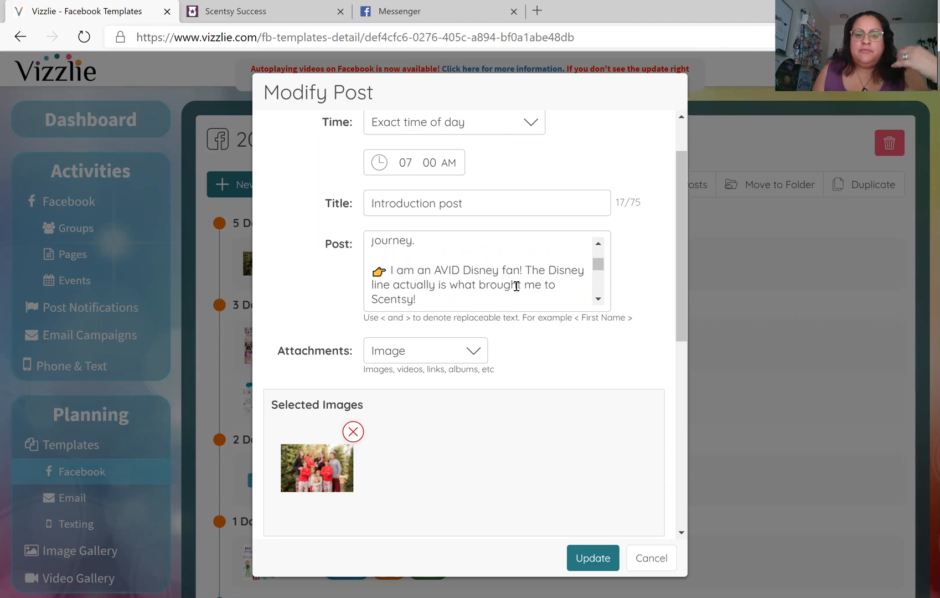
pyautogui.scroll(-5, 516, 286)
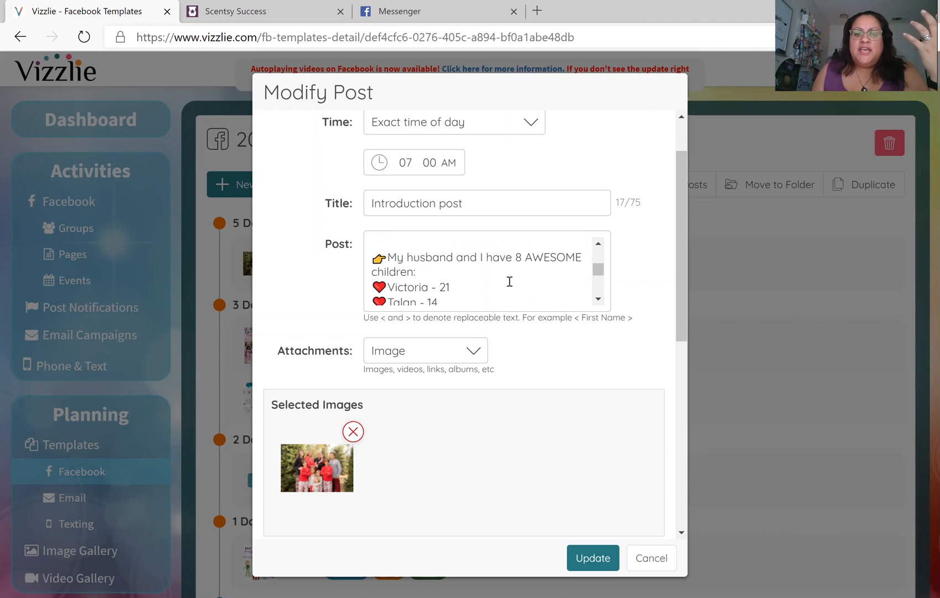
pyautogui.moveTo(515, 257); pyautogui.dragTo(531, 271)
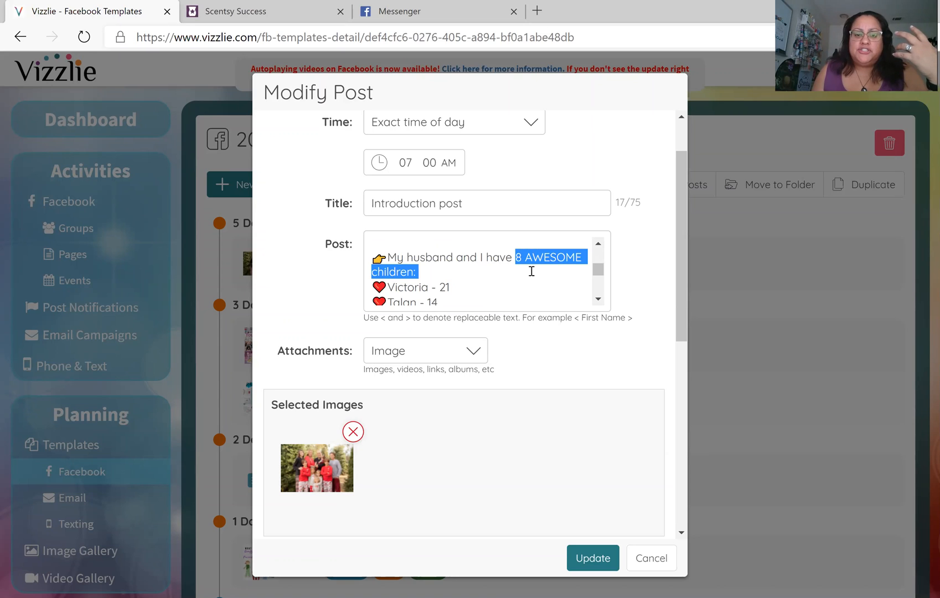
pyautogui.write('2 Children')
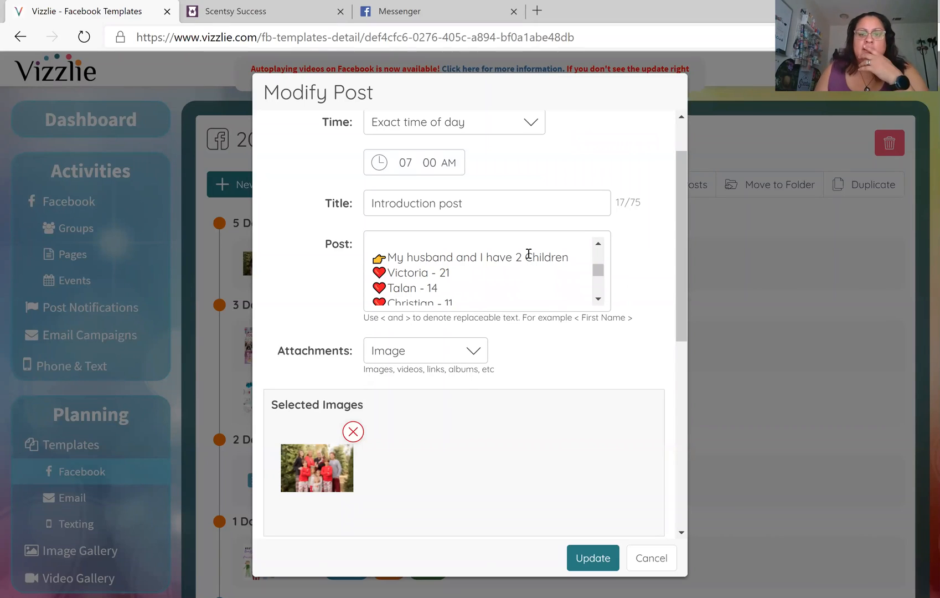
pyautogui.scroll(-1, 527, 253)
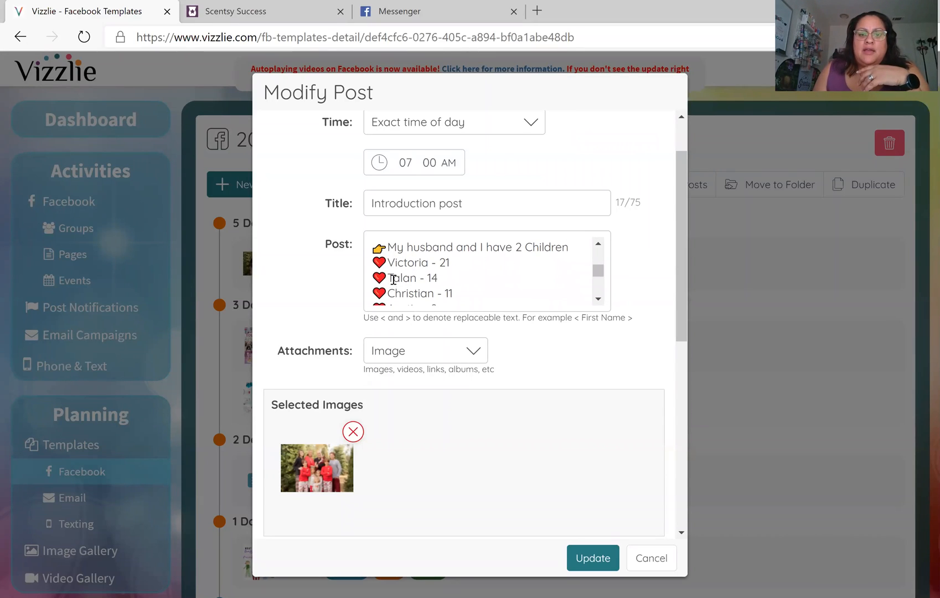
pyautogui.doubleClick(394, 262)
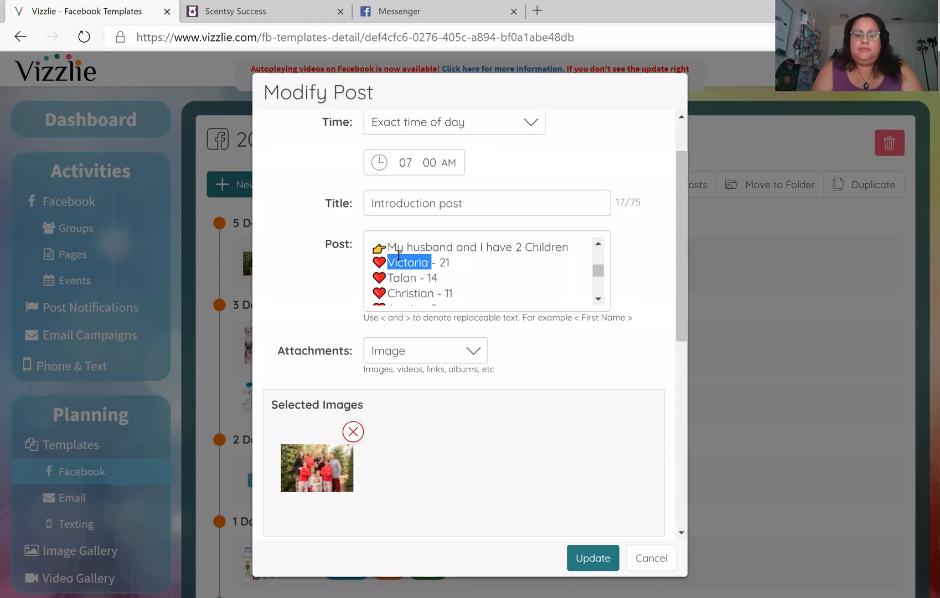
pyautogui.write('Amena')
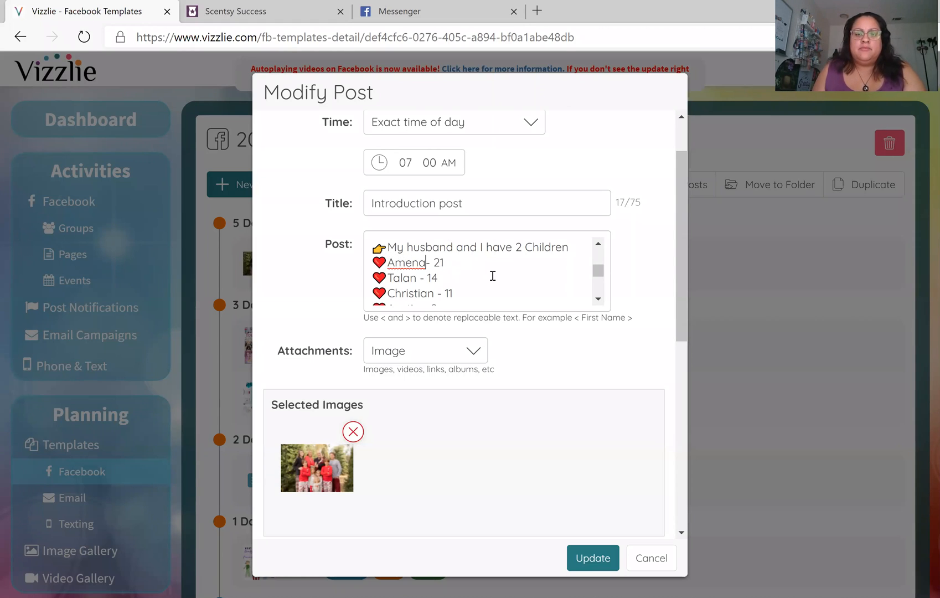
pyautogui.scroll(-4, 489, 277)
pyautogui.scroll(-2, 486, 282)
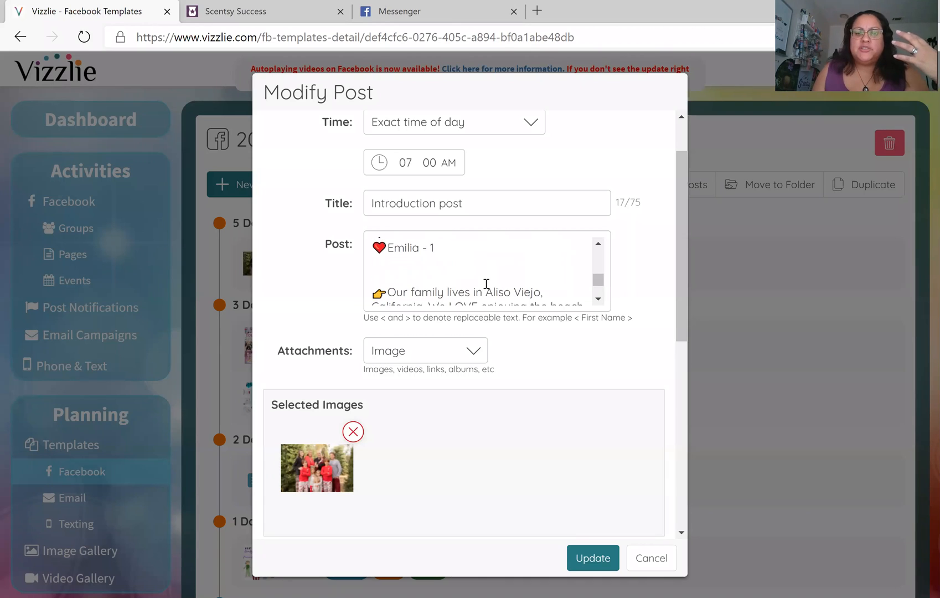
pyautogui.scroll(-3, 486, 283)
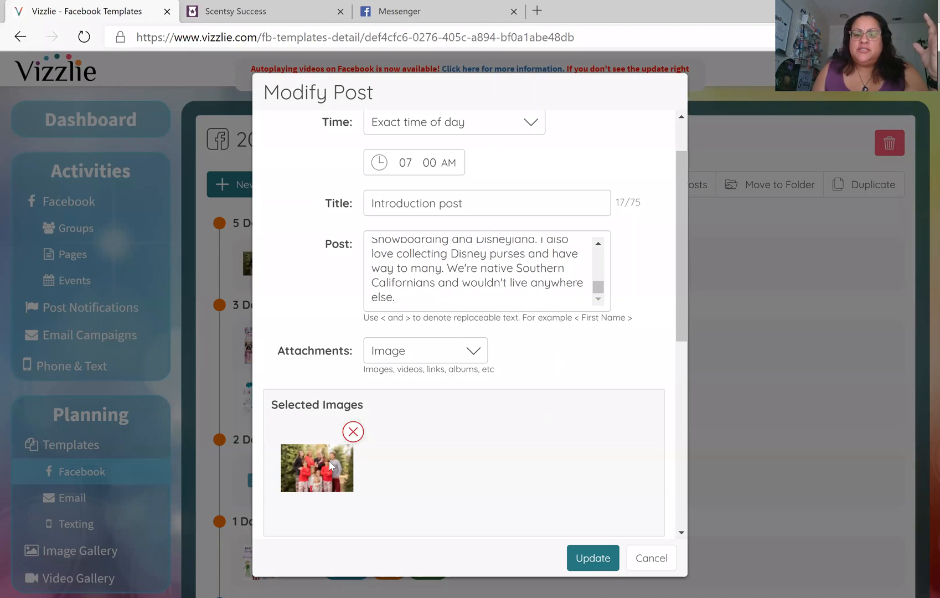
# Remove the attached family photo and start uploading a replacement image from the computer
pyautogui.click(353, 432)
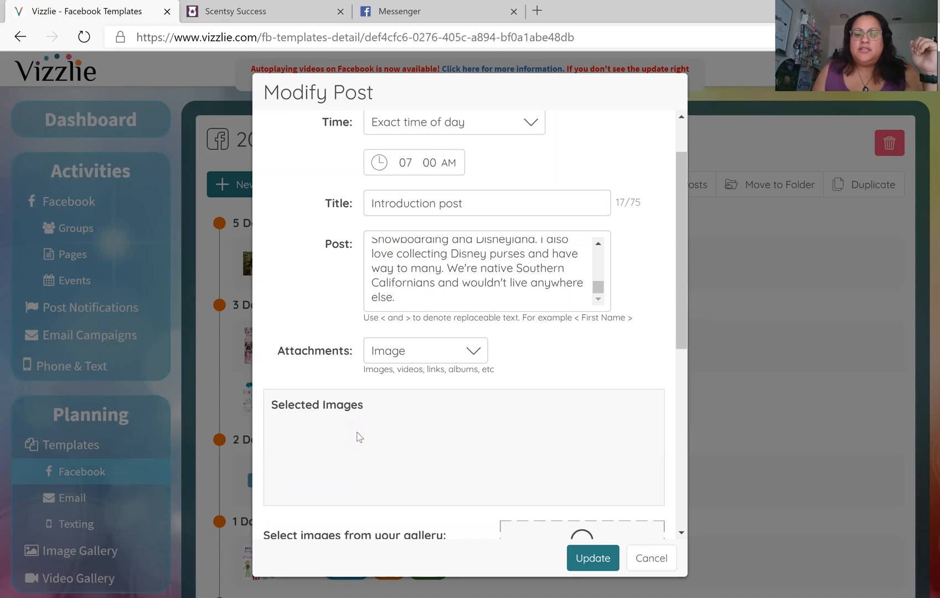
pyautogui.scroll(-4, 453, 444)
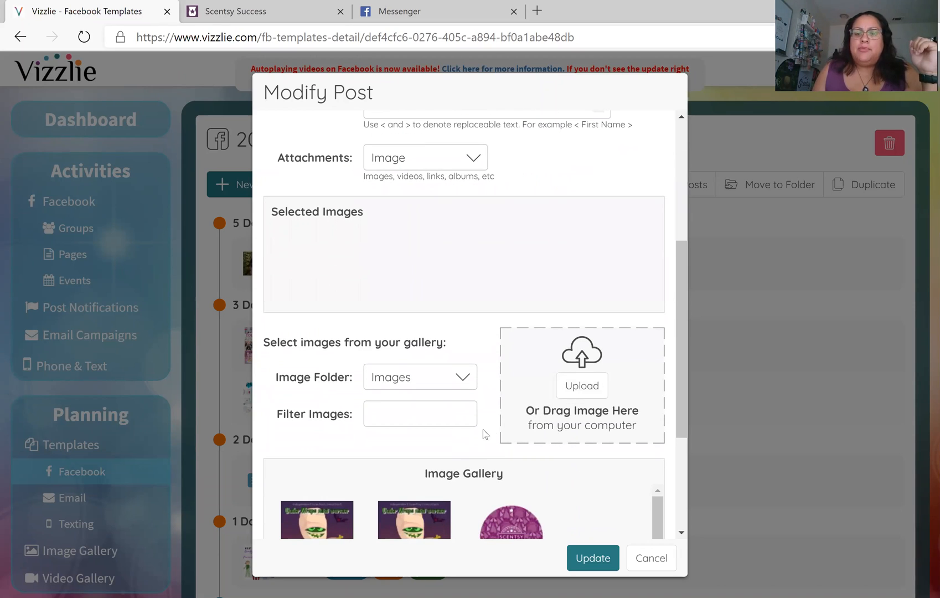
pyautogui.scroll(-2, 483, 434)
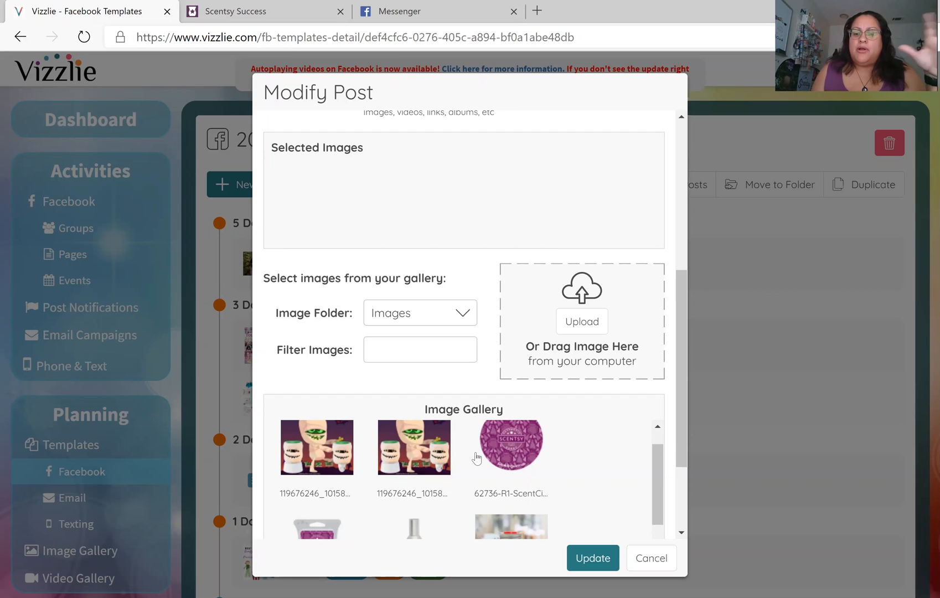
pyautogui.click(582, 322)
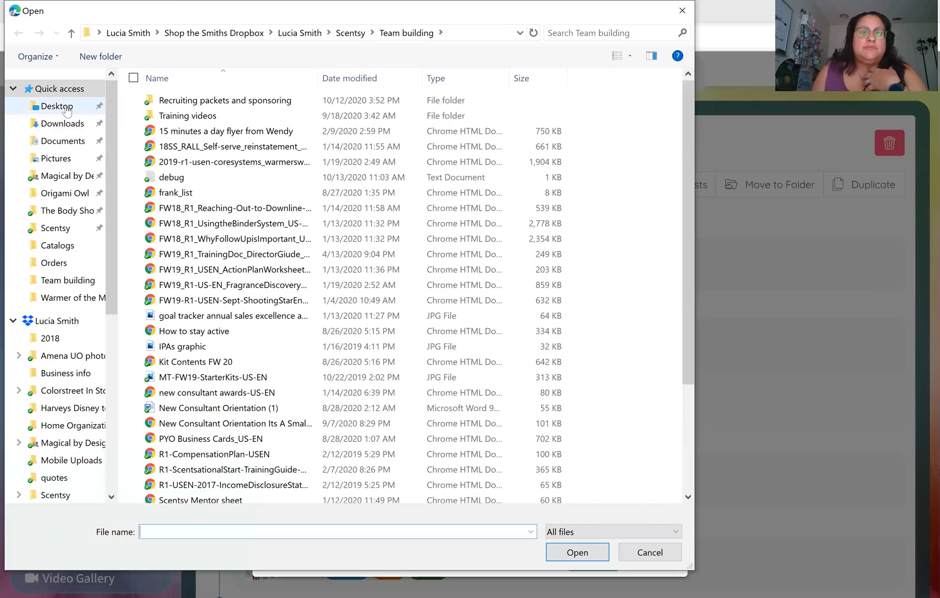
# Upload the star wars family picture from the Desktop as the Introduction post's image
pyautogui.click(56, 105)
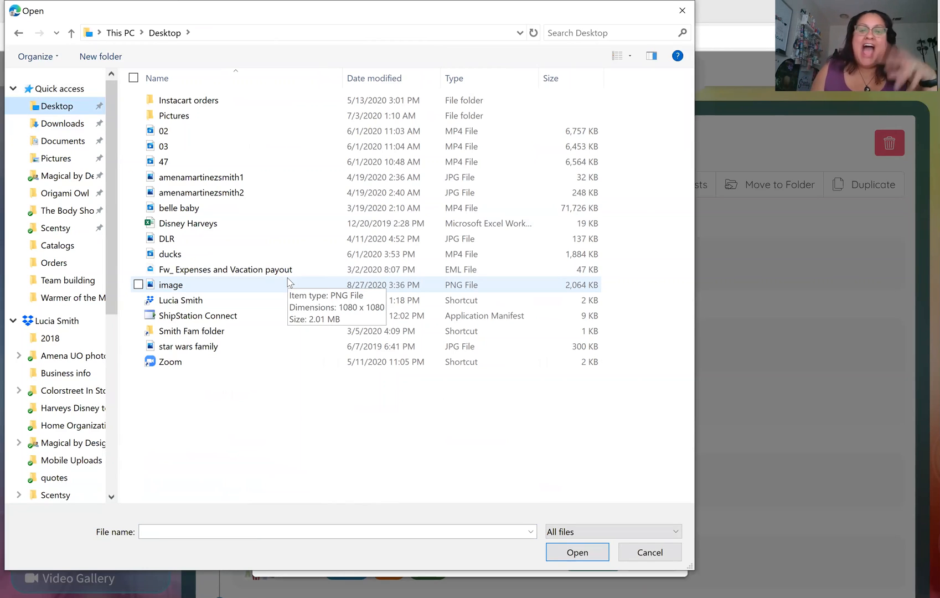
pyautogui.click(236, 348)
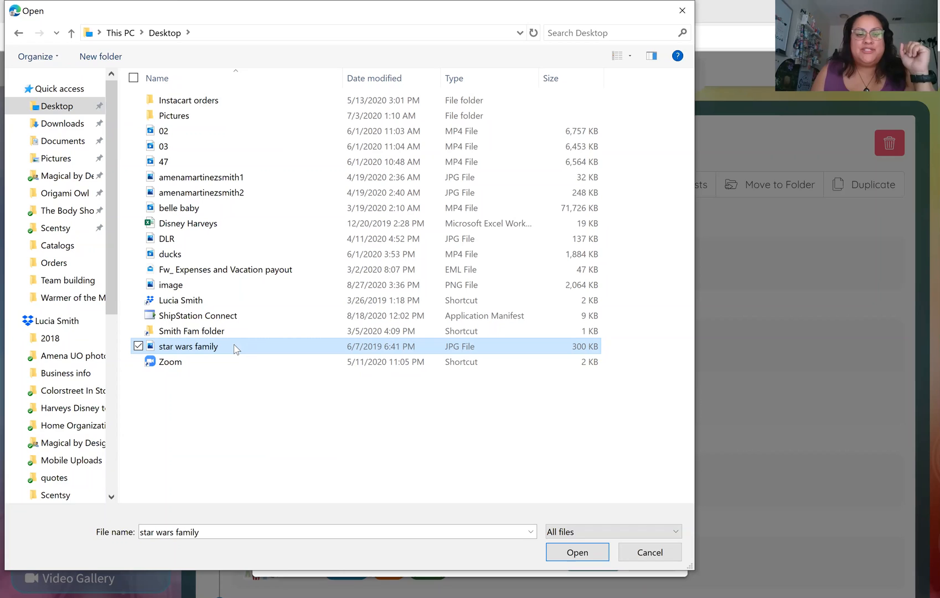
pyautogui.click(568, 560)
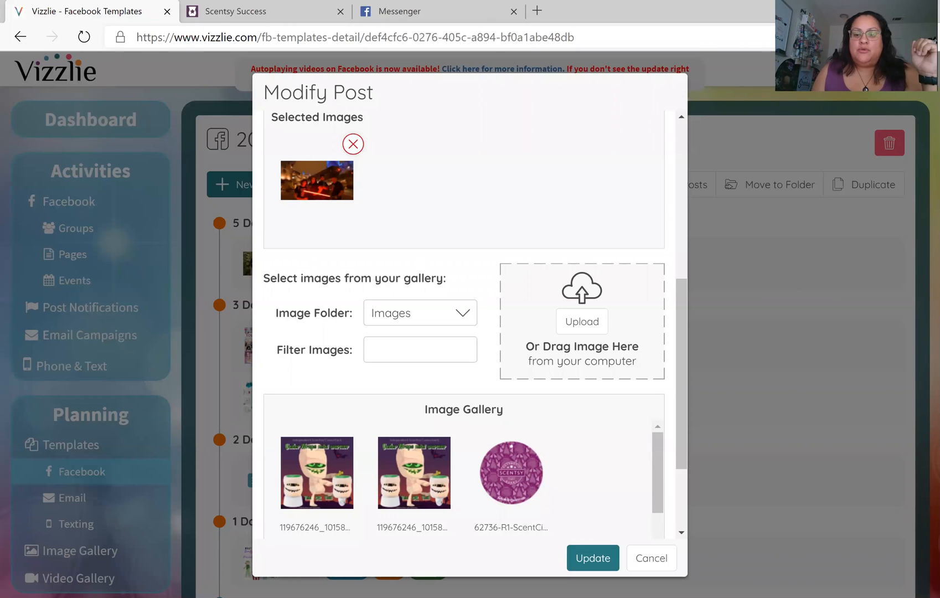
# Save the Introduction post with its star wars photo and review its Facebook preview
pyautogui.click(589, 557)
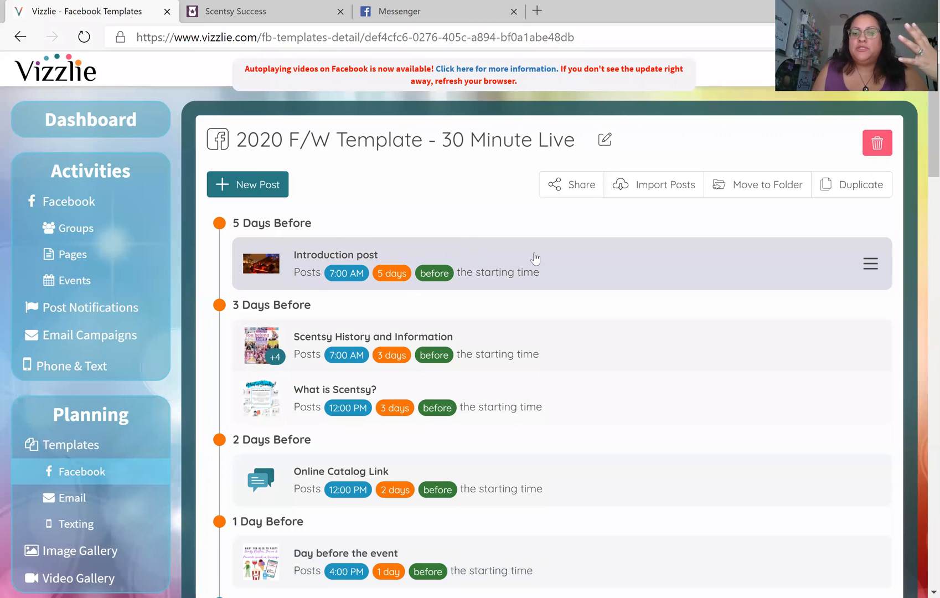
pyautogui.click(534, 258)
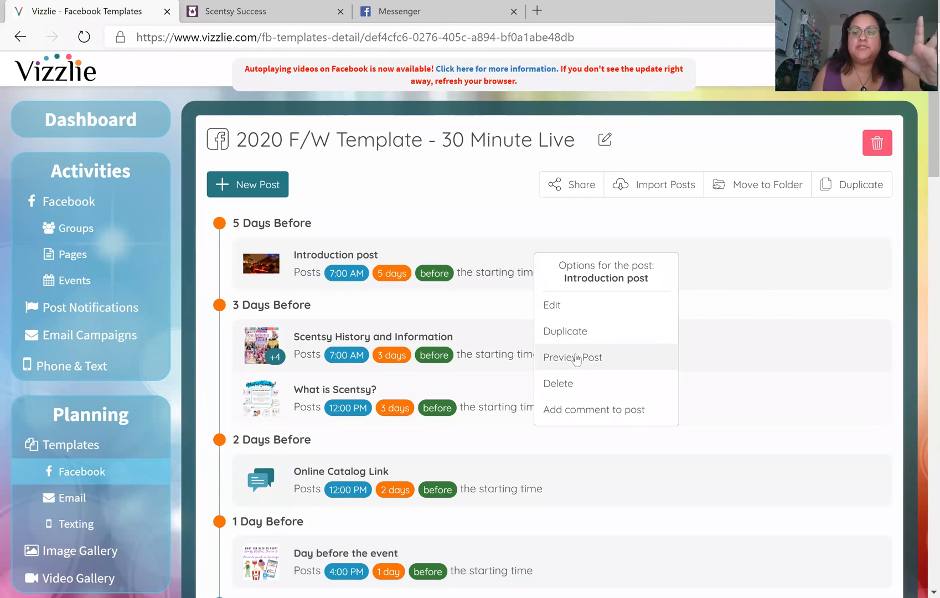
pyautogui.click(577, 357)
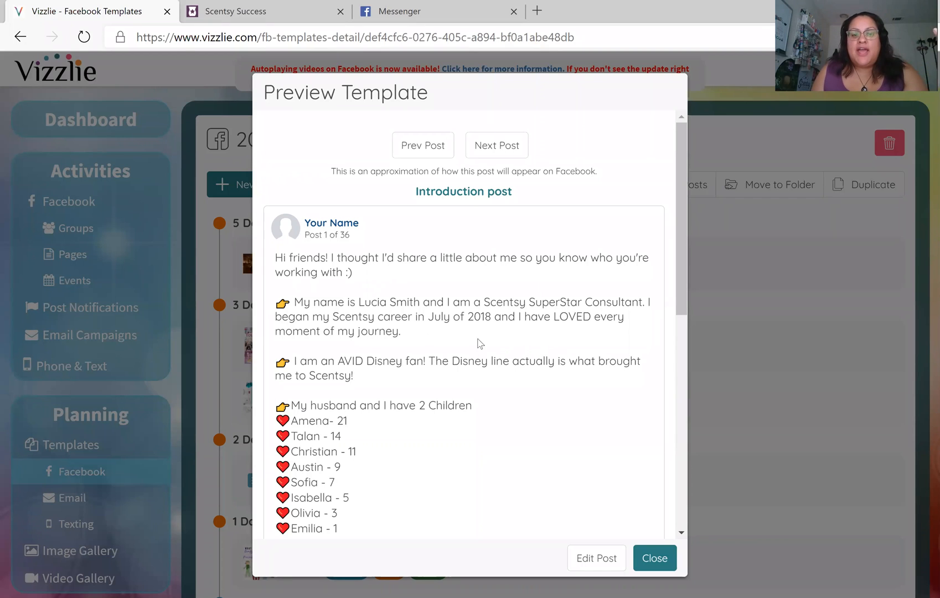
pyautogui.scroll(-2, 340, 340)
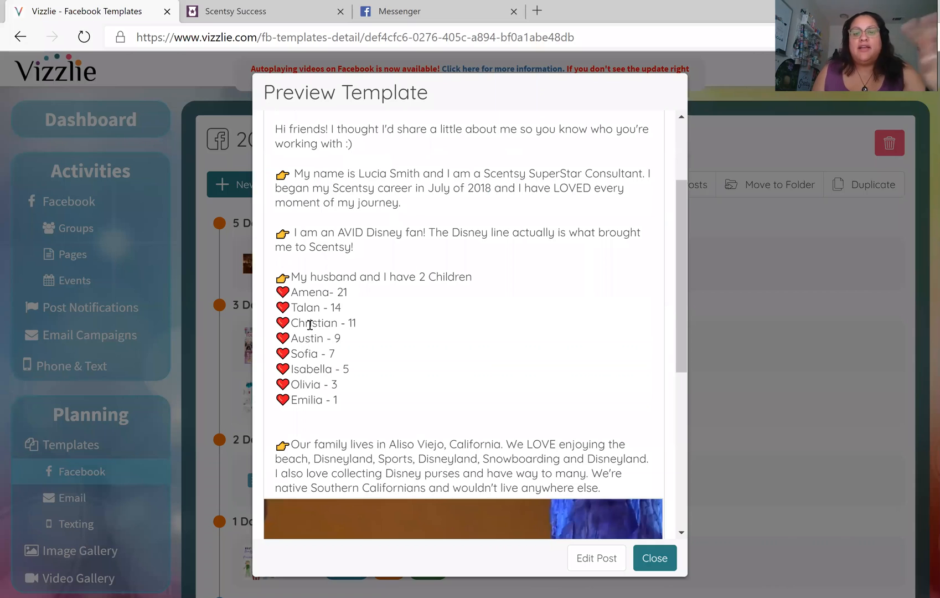
pyautogui.scroll(-3, 430, 323)
pyautogui.scroll(-3, 430, 319)
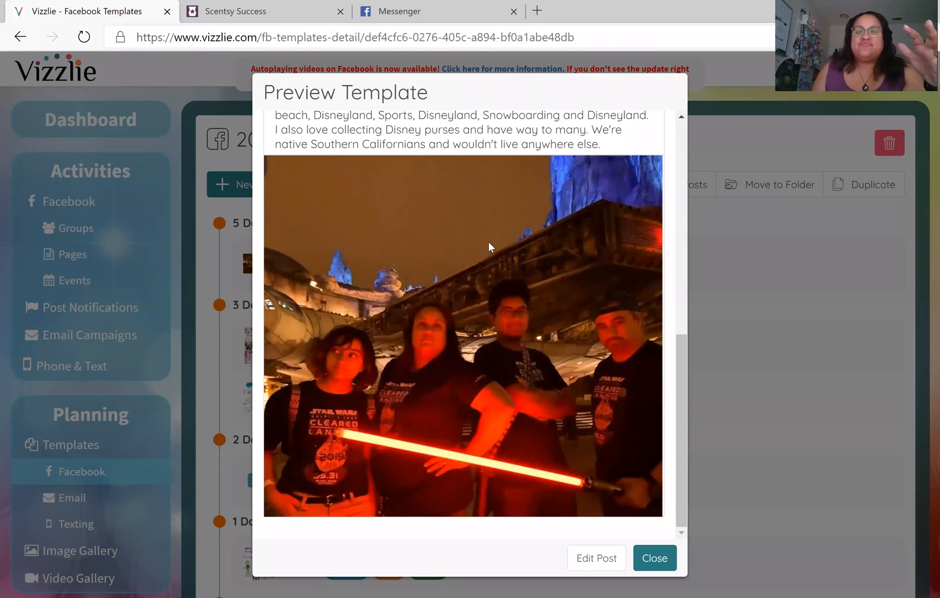
pyautogui.click(656, 558)
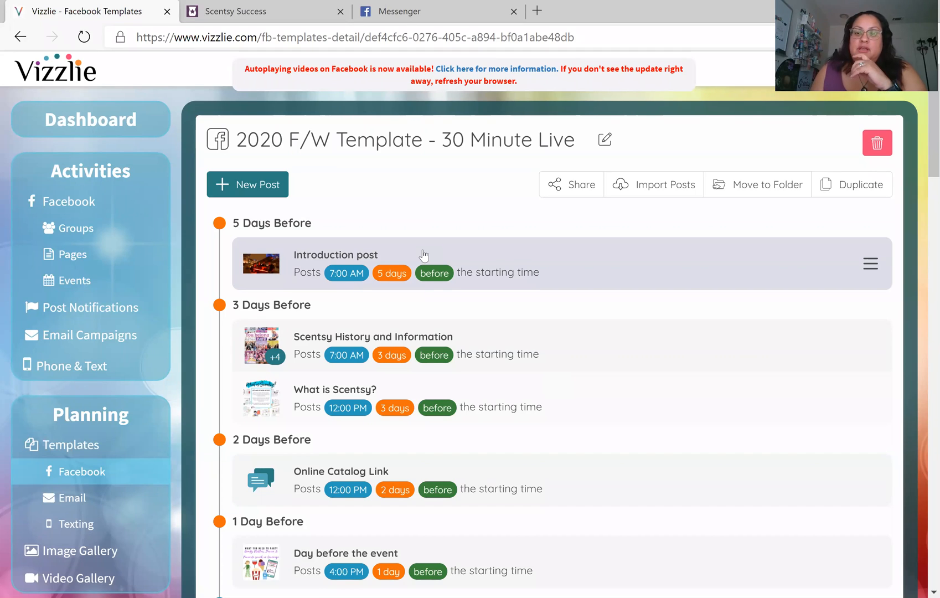
pyautogui.rightClick(509, 332)
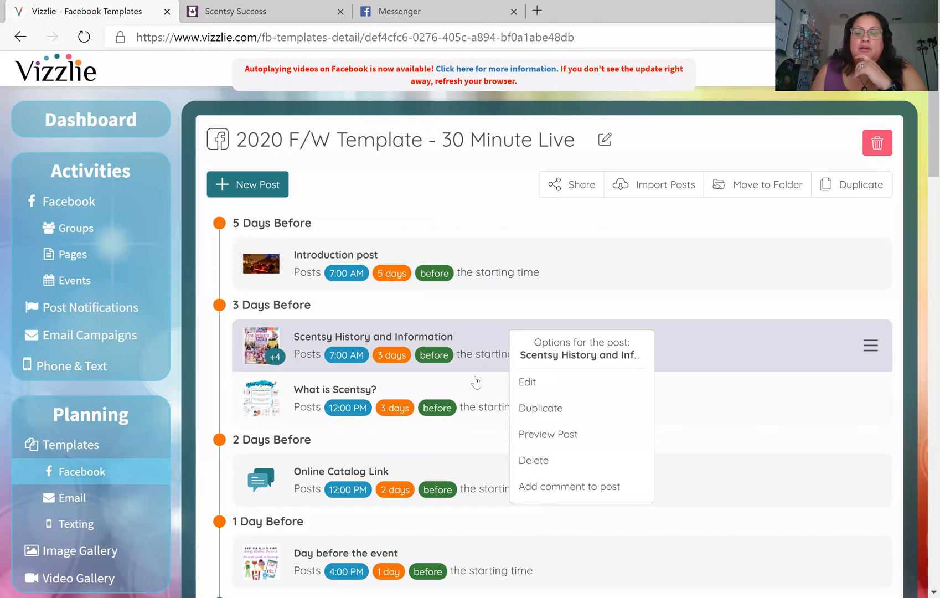
pyautogui.click(557, 441)
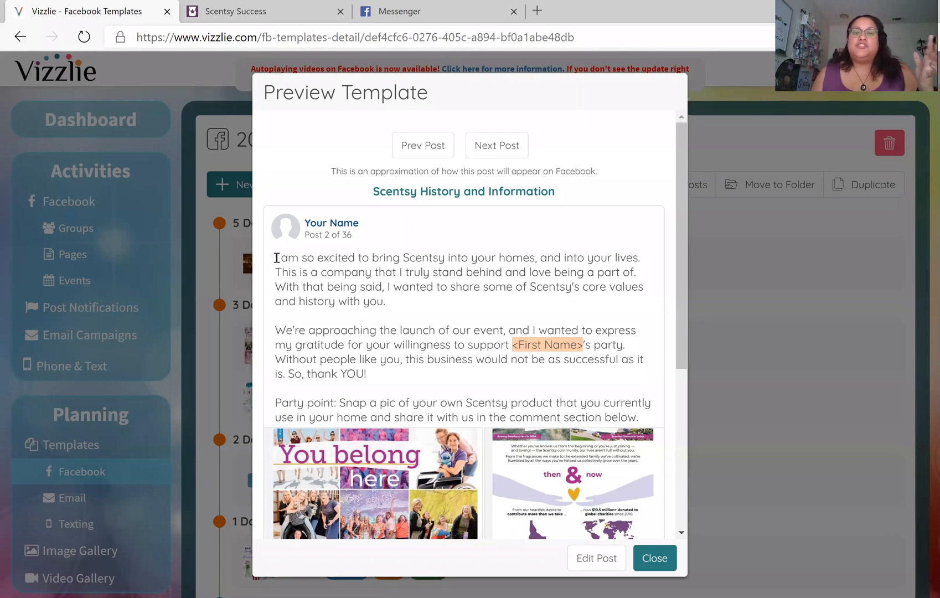
pyautogui.moveTo(277, 257); pyautogui.dragTo(643, 415)
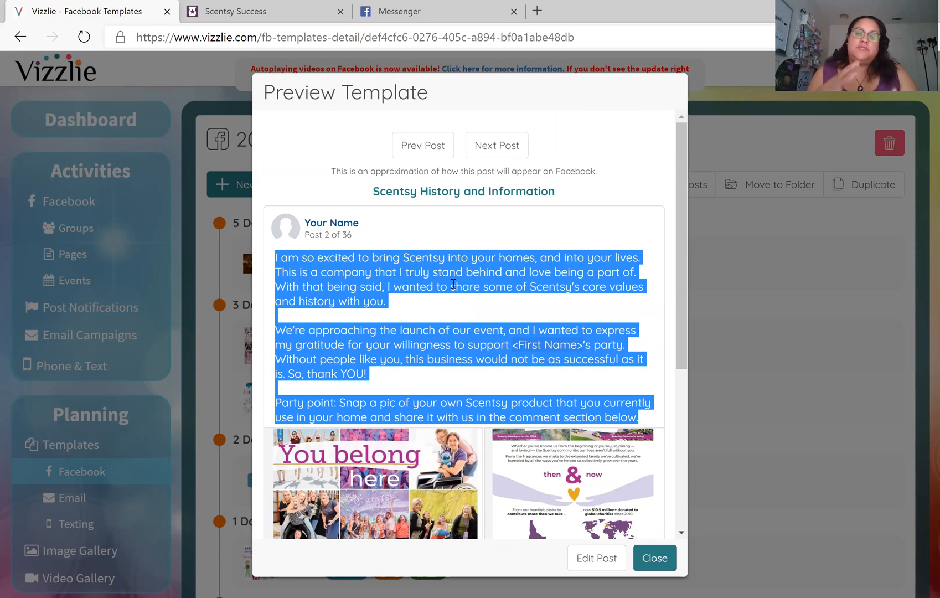
pyautogui.scroll(-4, 456, 325)
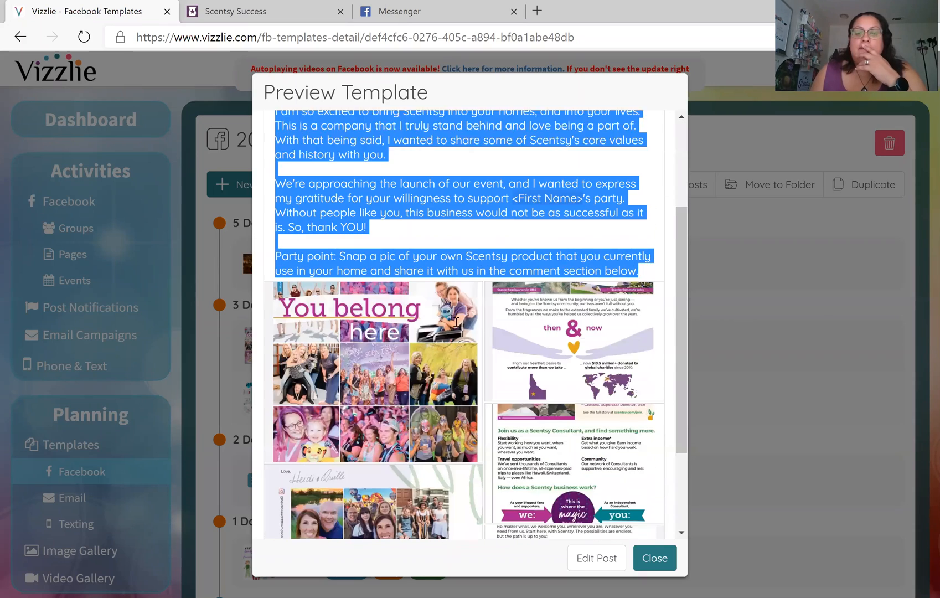
pyautogui.scroll(-2, 456, 325)
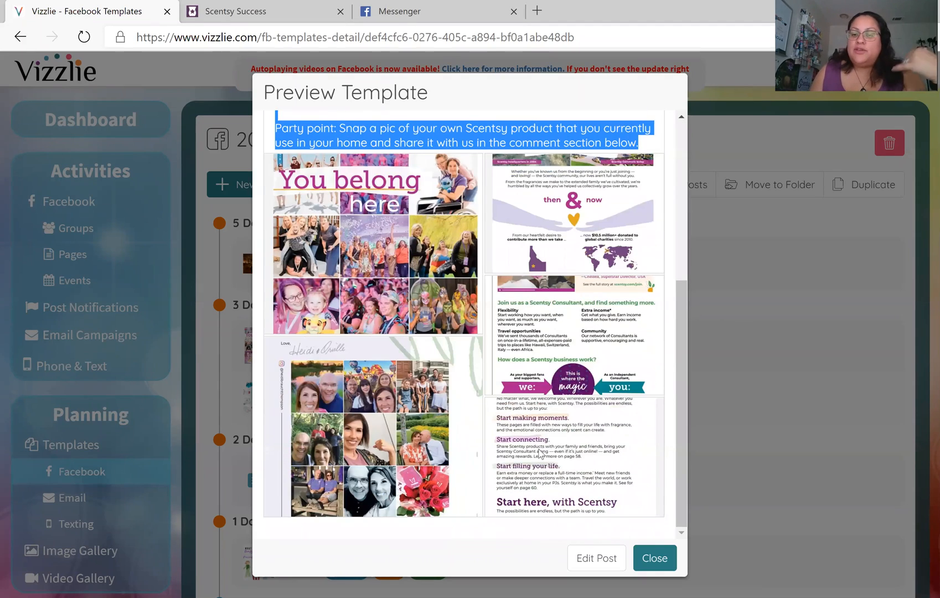
pyautogui.scroll(6, 540, 452)
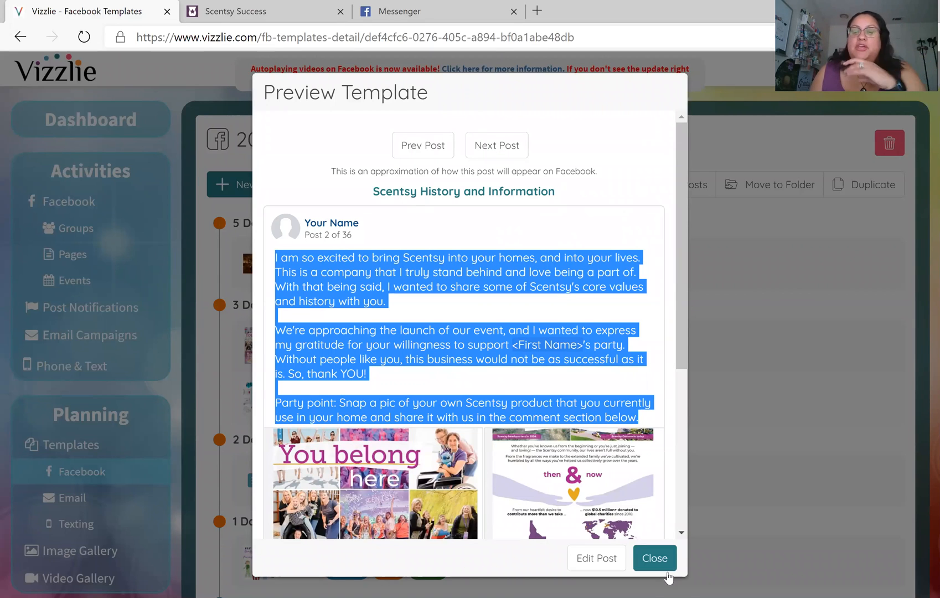
pyautogui.click(650, 560)
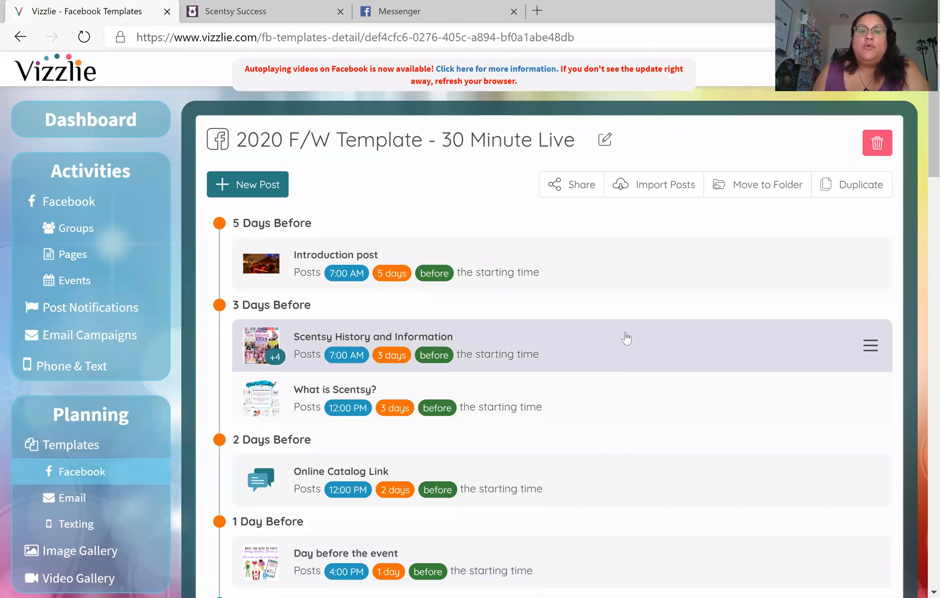
pyautogui.scroll(-5, 626, 338)
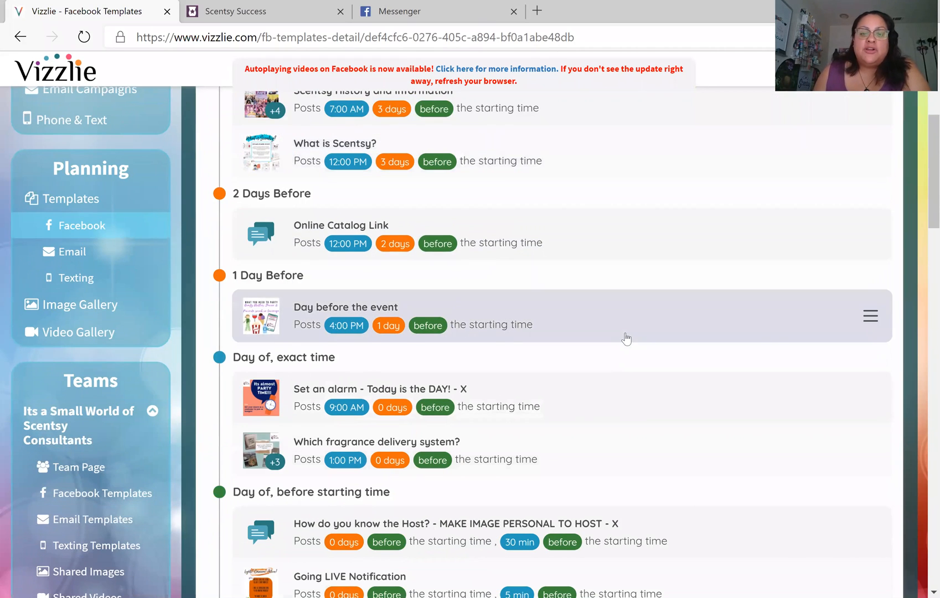
pyautogui.scroll(-3, 626, 338)
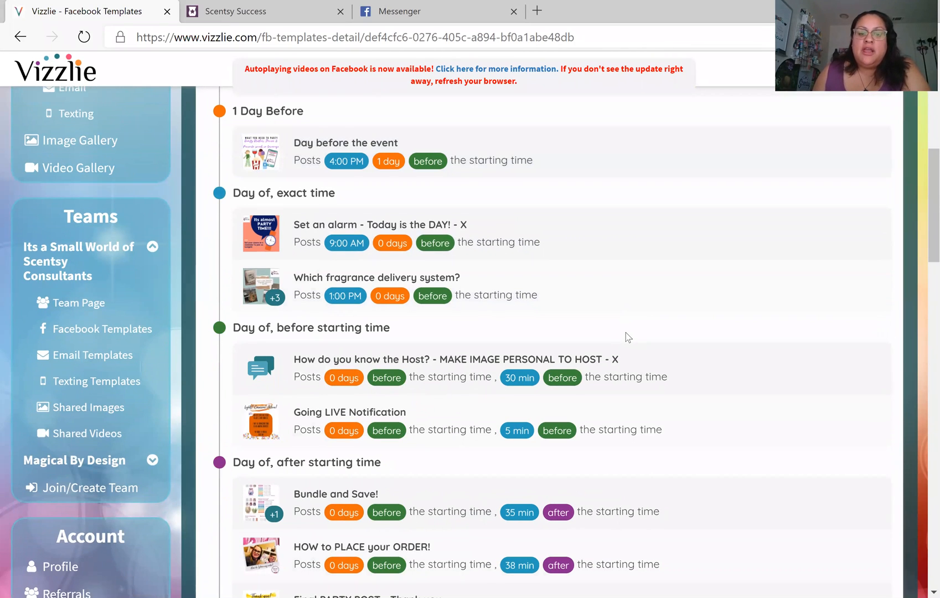
pyautogui.scroll(-3, 627, 337)
pyautogui.scroll(10, 626, 338)
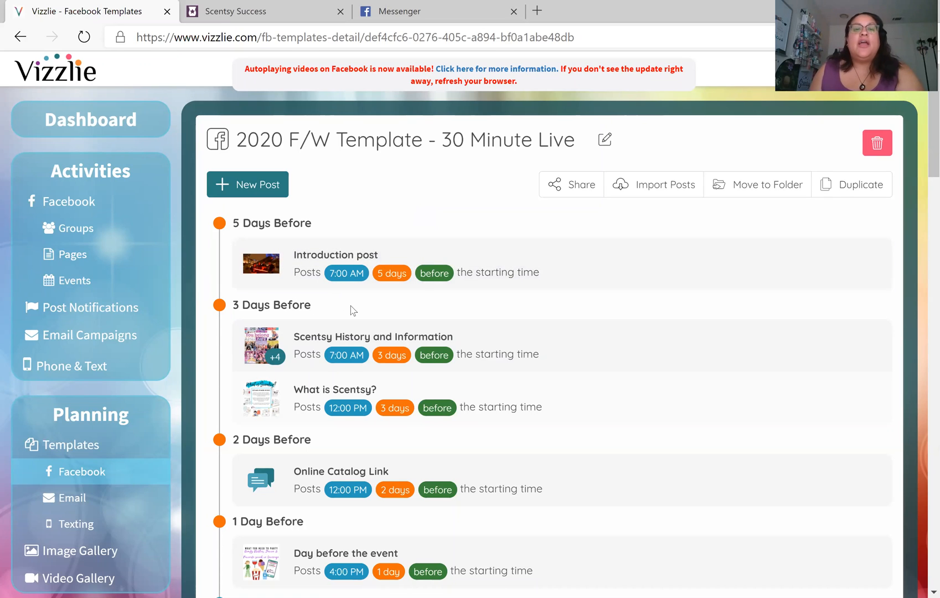
pyautogui.click(565, 190)
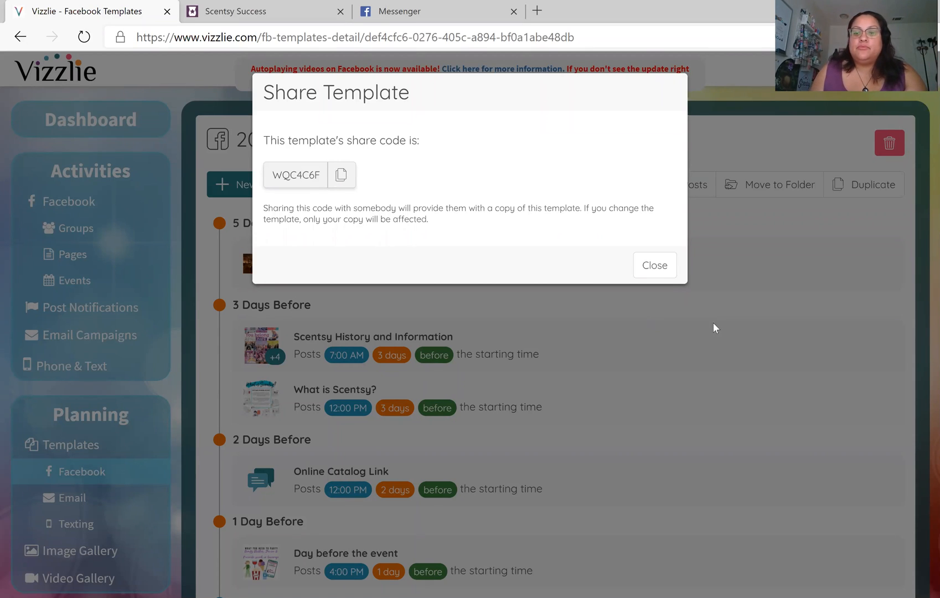
pyautogui.click(662, 275)
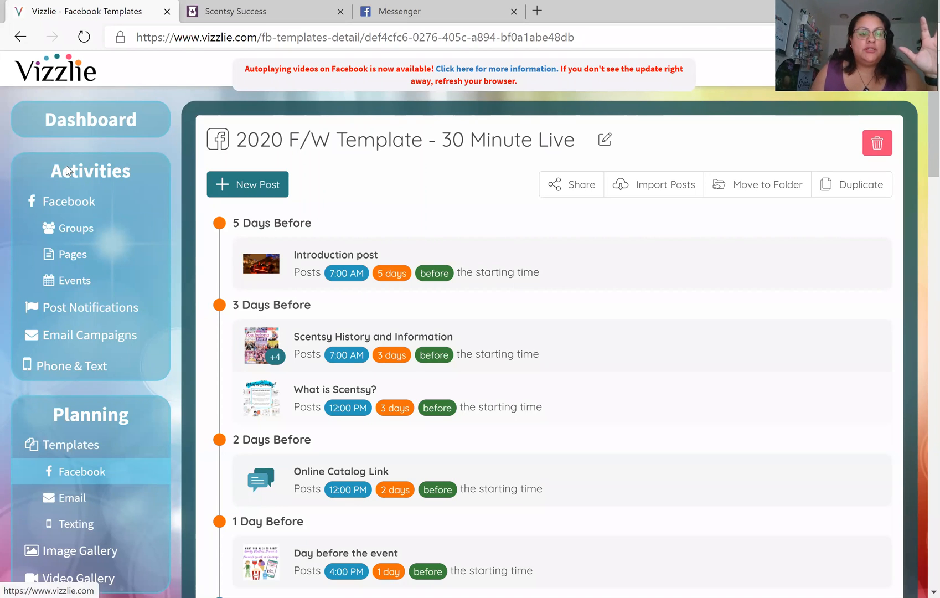
# Open the tracked boutique group's overview from Groups and scroll to its Scheduled Posts
pyautogui.click(82, 233)
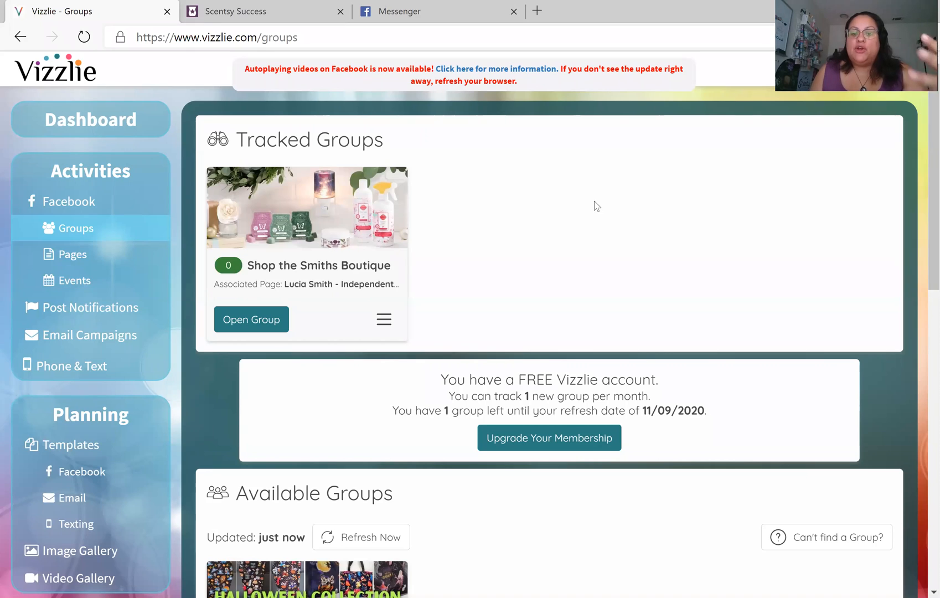
pyautogui.click(263, 319)
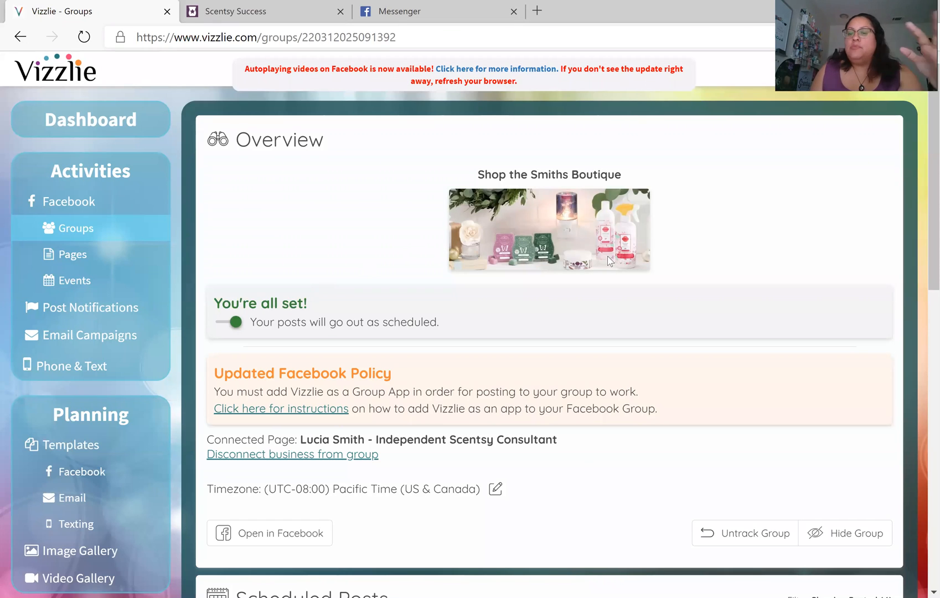
pyautogui.scroll(-1, 609, 260)
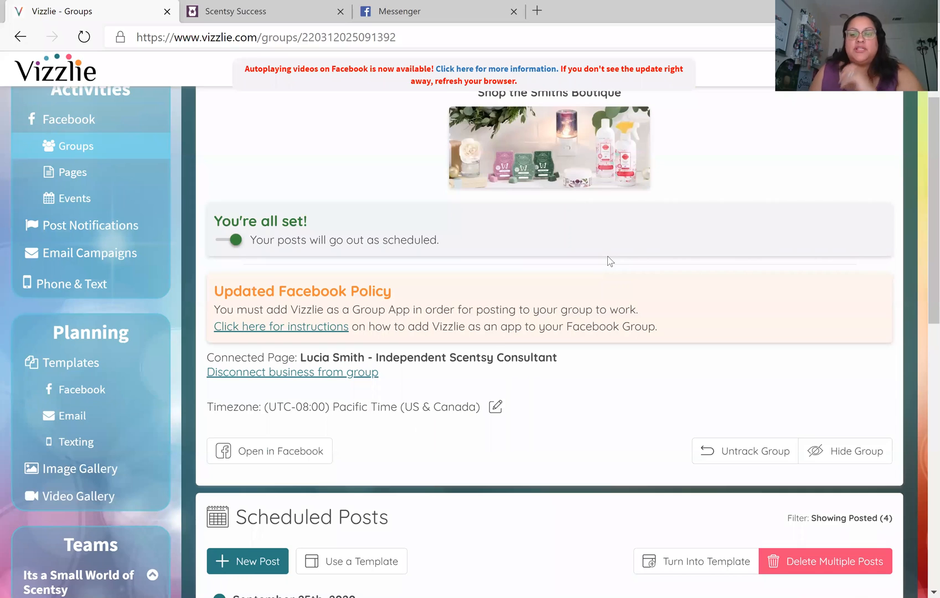
pyautogui.scroll(-2, 607, 261)
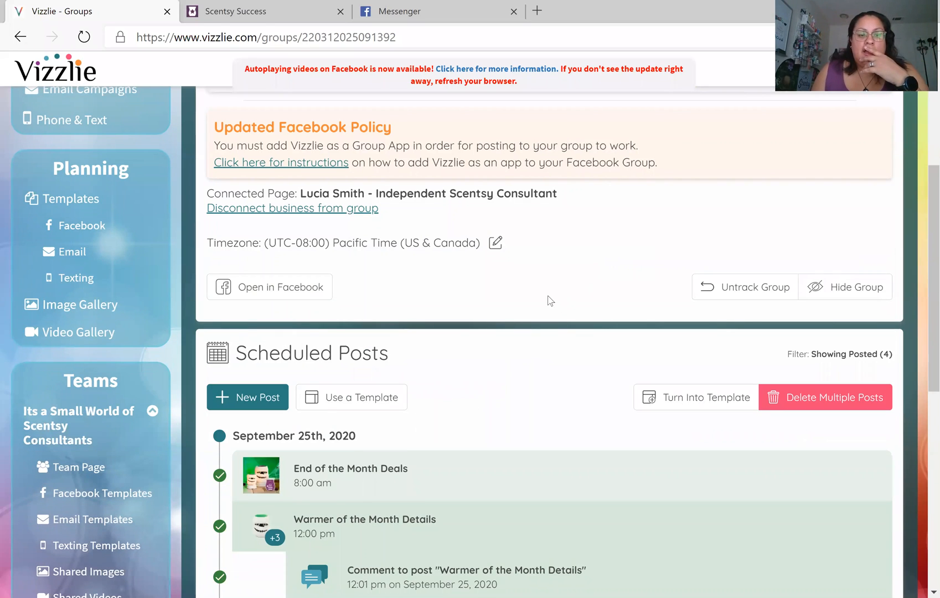
pyautogui.scroll(-2, 548, 299)
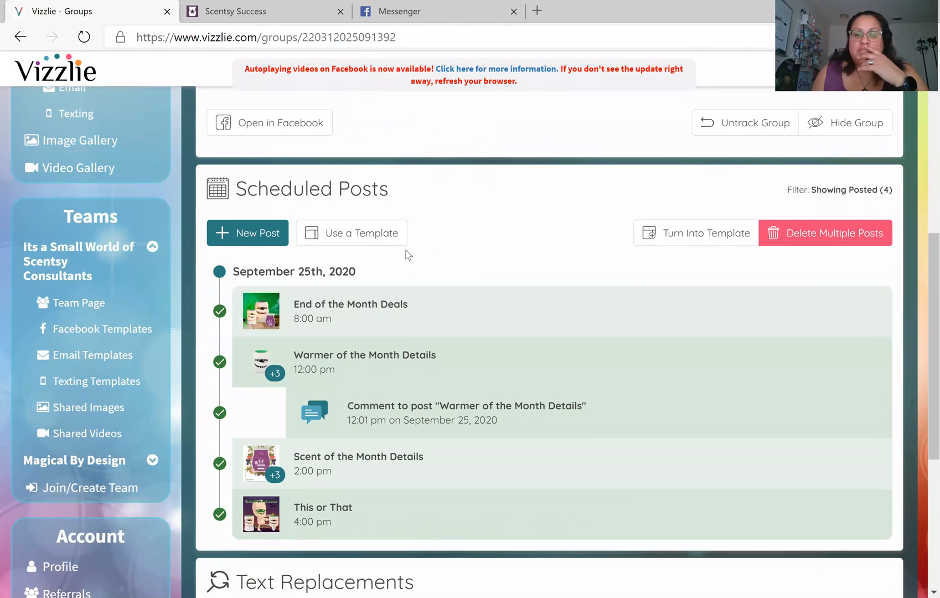
# Choose the 2020 F/W Template - 30 minute live for import into the group
pyautogui.click(360, 237)
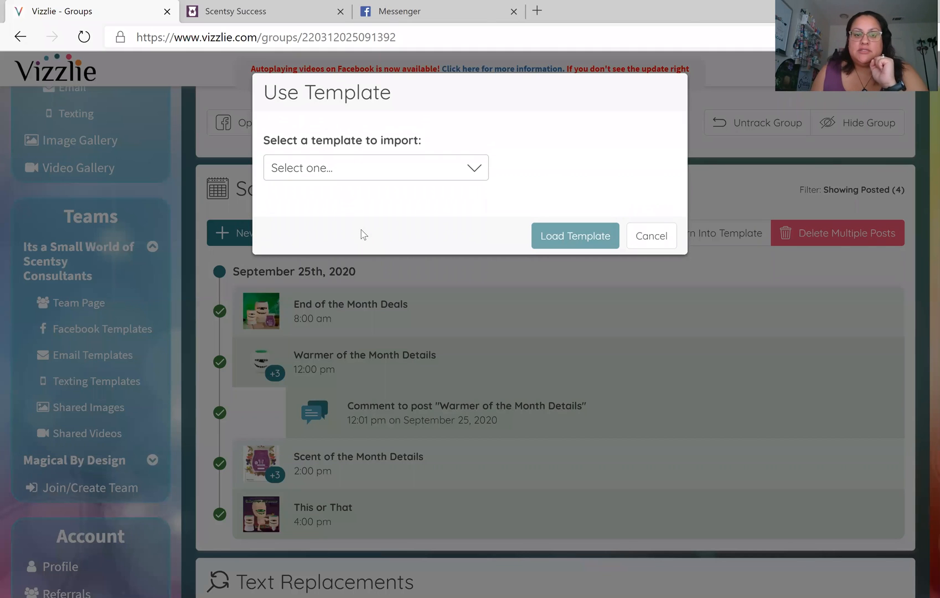
pyautogui.click(334, 171)
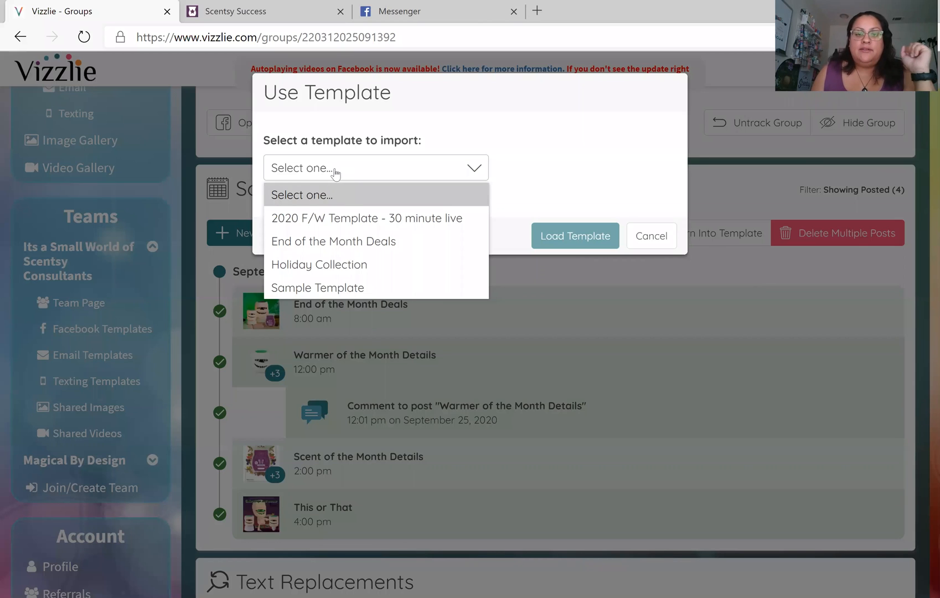
pyautogui.click(348, 216)
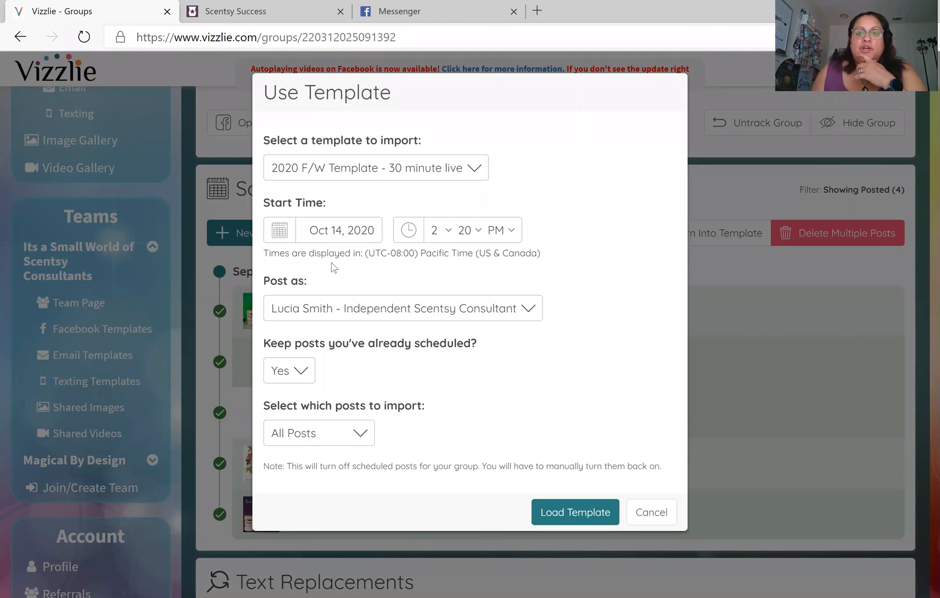
# Set the template's start to Oct 15, 2020 at 8:00
pyautogui.click(317, 232)
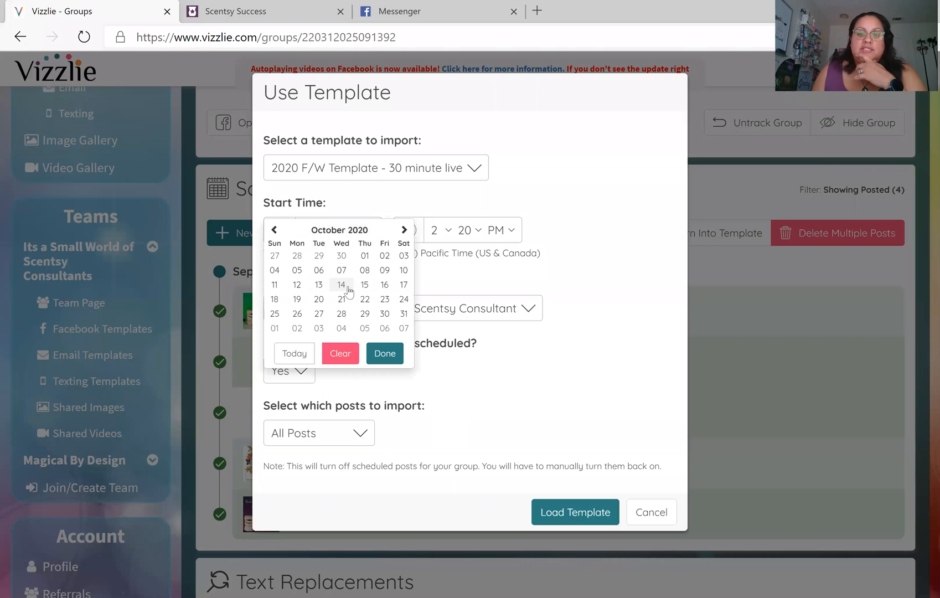
pyautogui.click(362, 286)
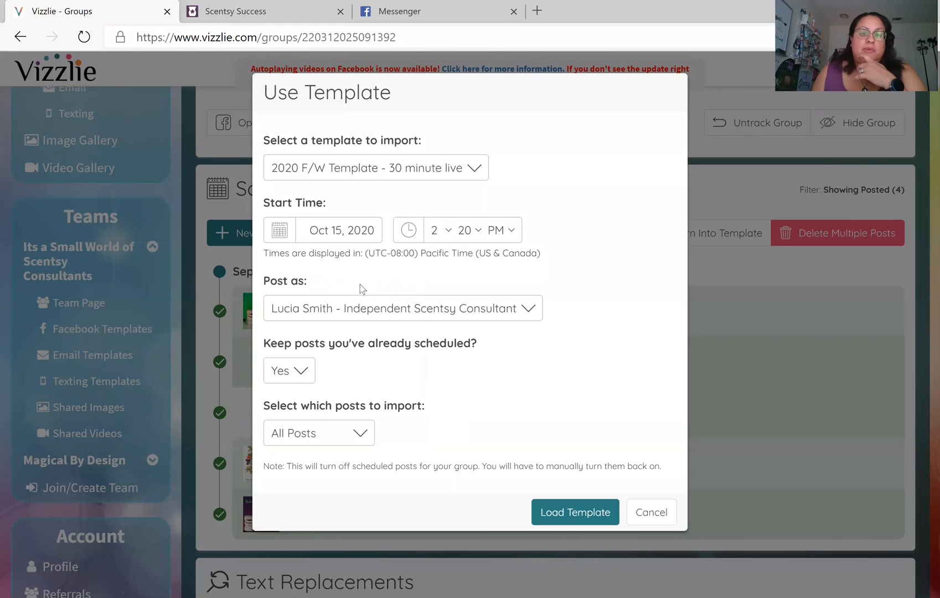
pyautogui.click(432, 230)
pyautogui.click(436, 419)
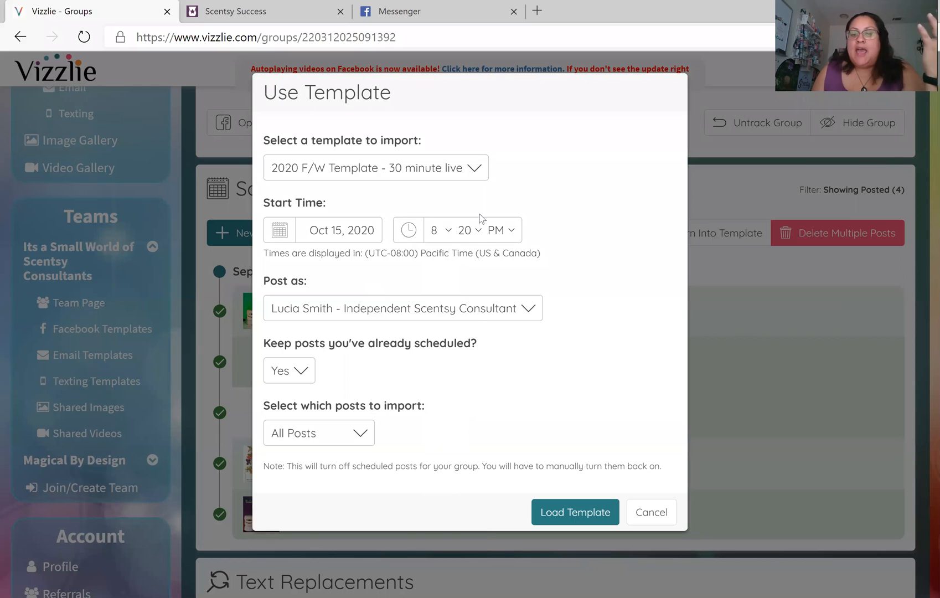
pyautogui.click(474, 235)
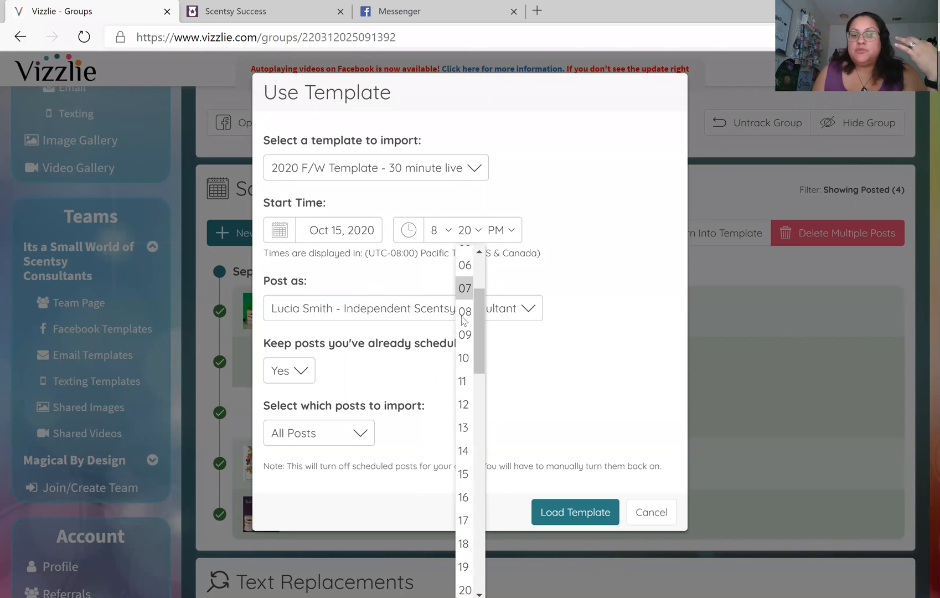
pyautogui.scroll(3, 460, 293)
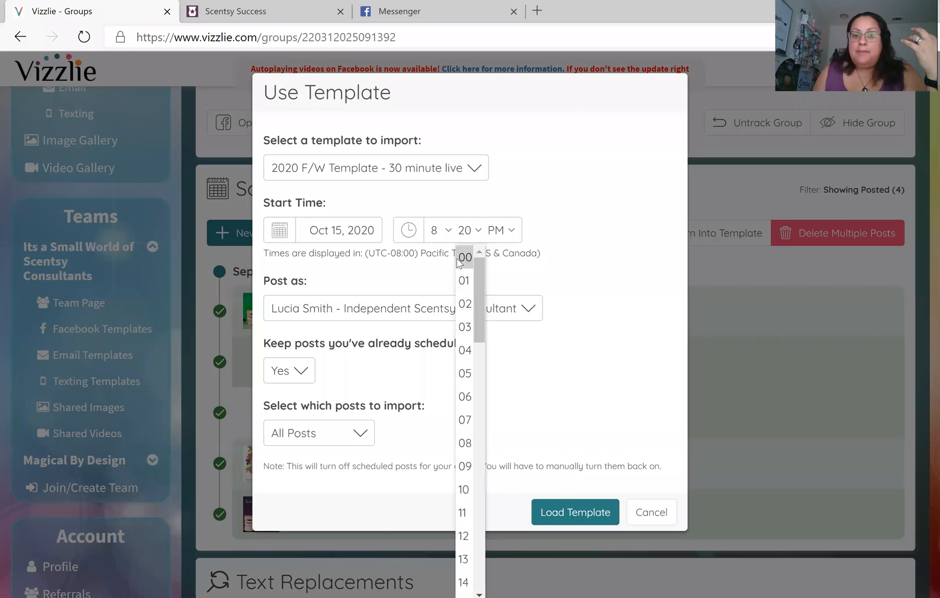
pyautogui.click(464, 257)
pyautogui.click(499, 231)
# Make the start time 8:00 AM and keep posts publishing as the business page
pyautogui.click(497, 251)
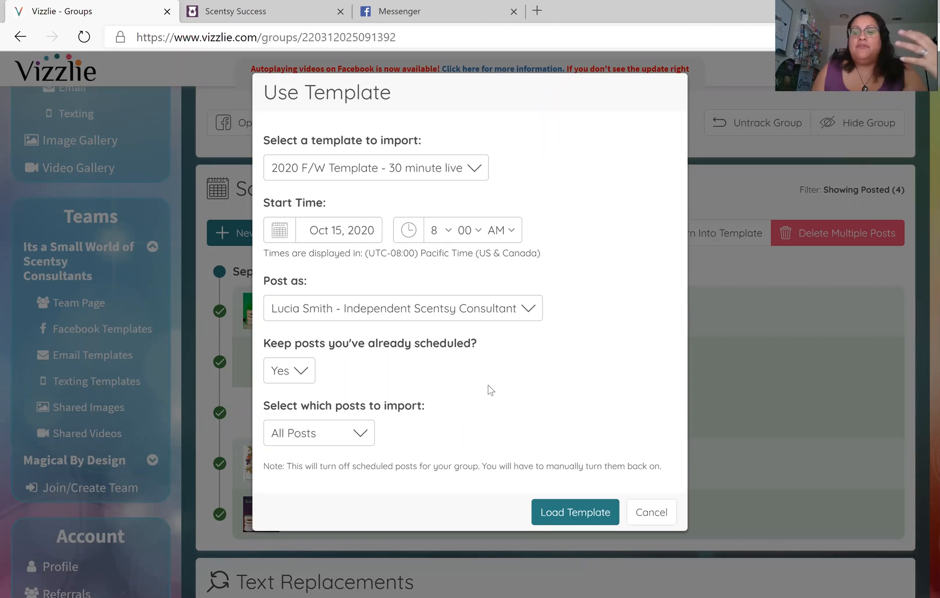
pyautogui.click(505, 313)
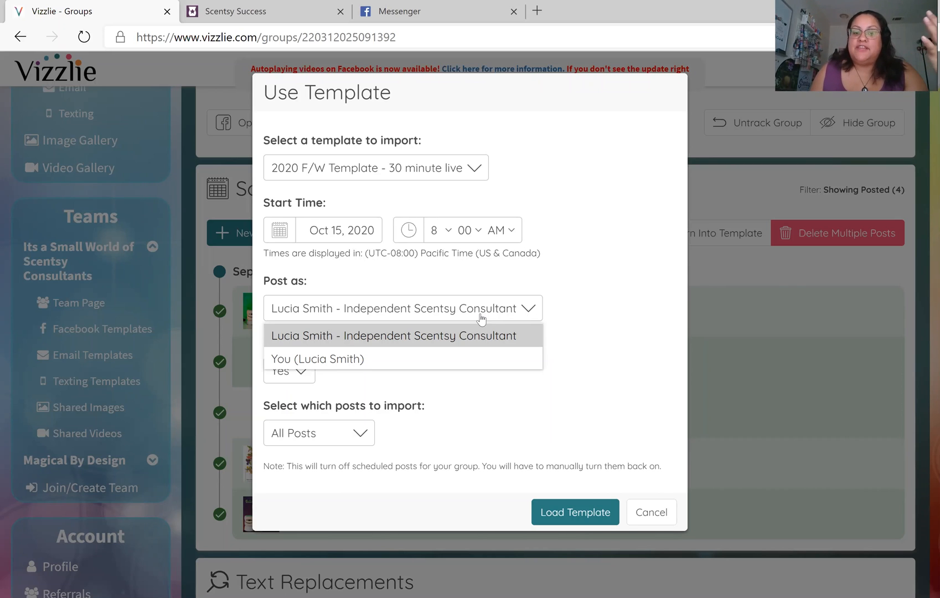
pyautogui.click(426, 366)
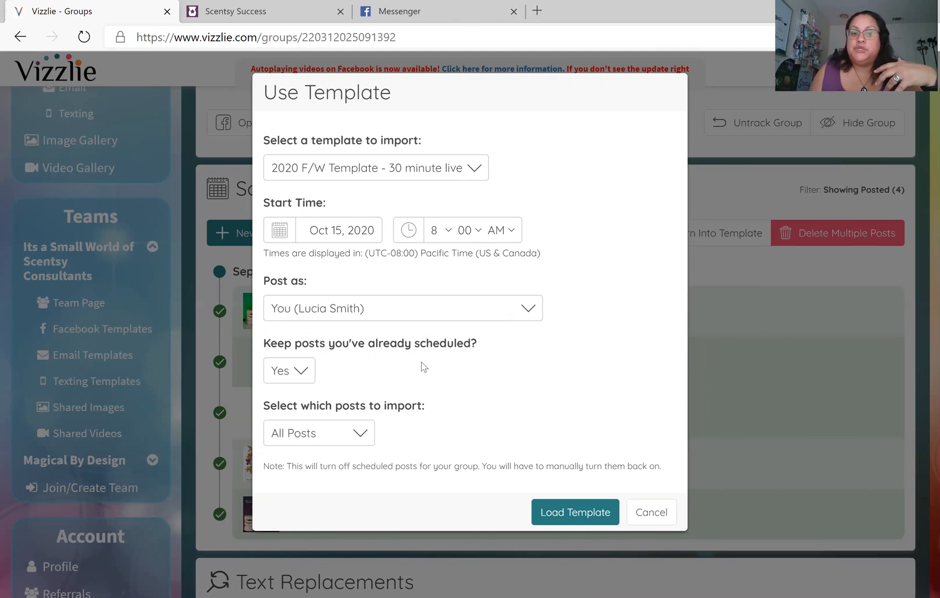
pyautogui.click(410, 308)
pyautogui.click(417, 334)
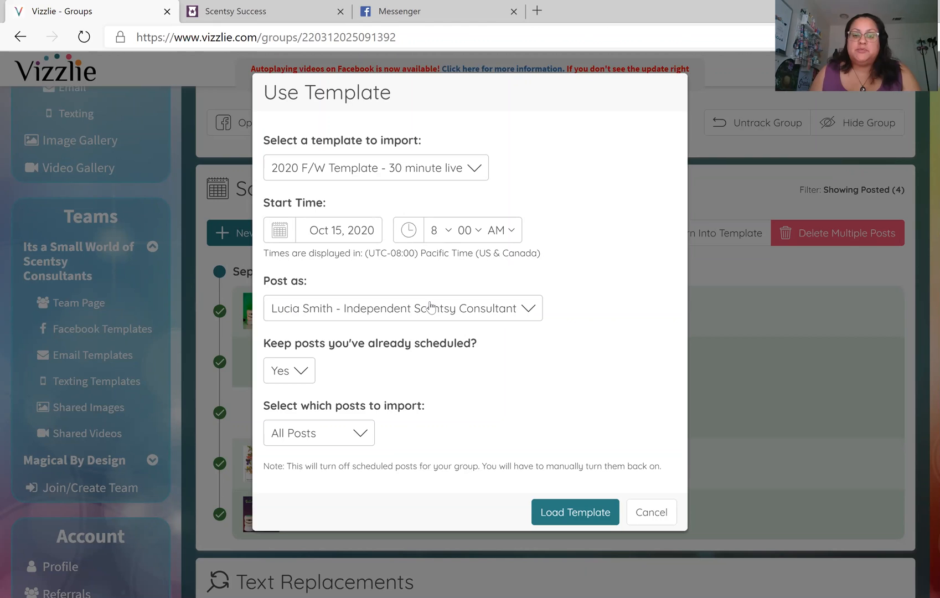
# Load the template and review the imported October posts in Scheduled Posts
pyautogui.click(582, 511)
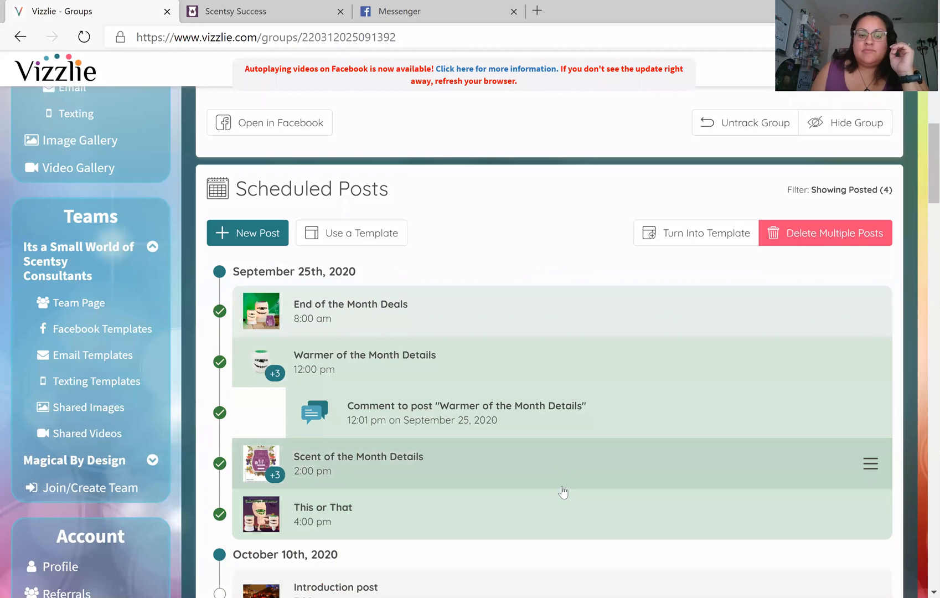
pyautogui.scroll(-5, 538, 342)
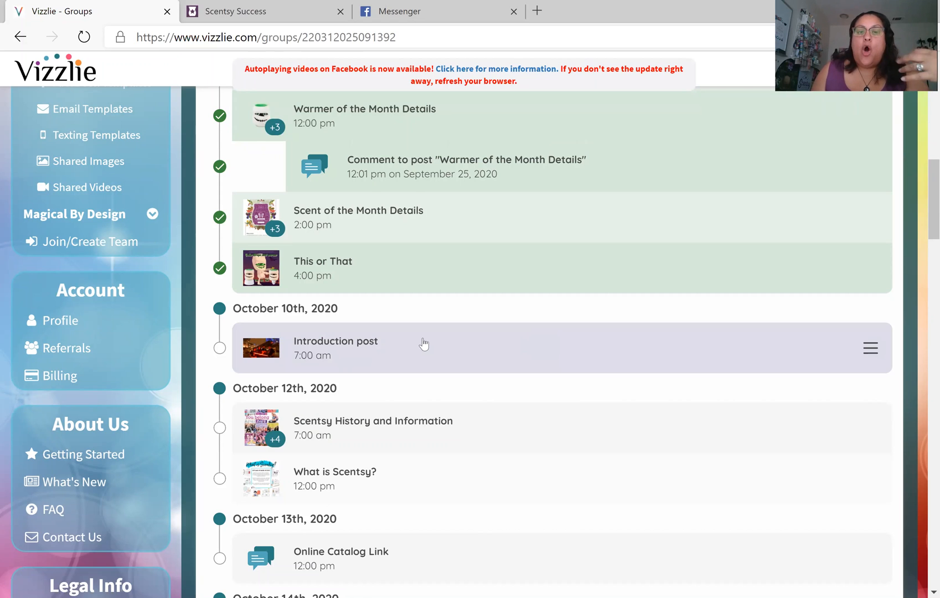
pyautogui.scroll(-3, 423, 343)
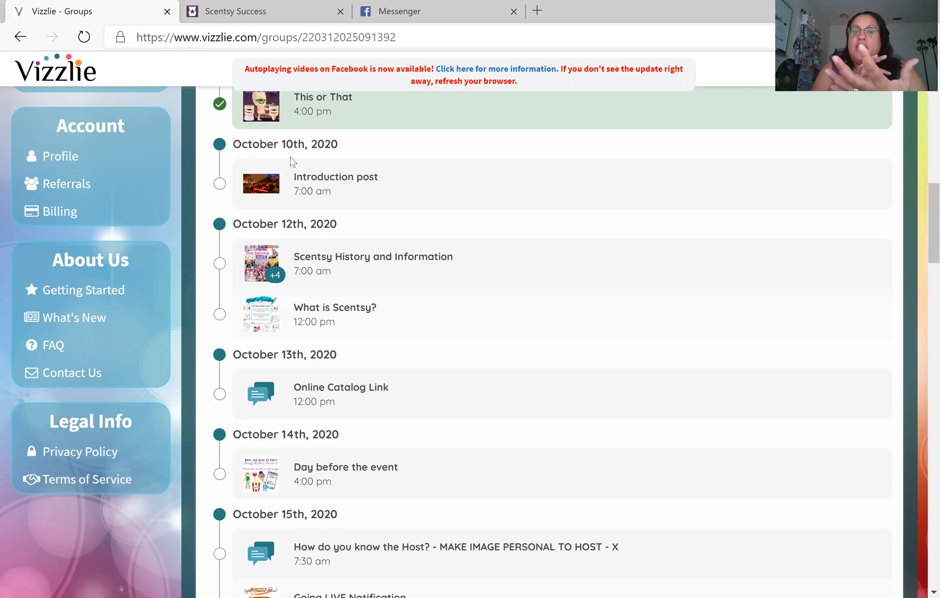
pyautogui.scroll(6, 524, 319)
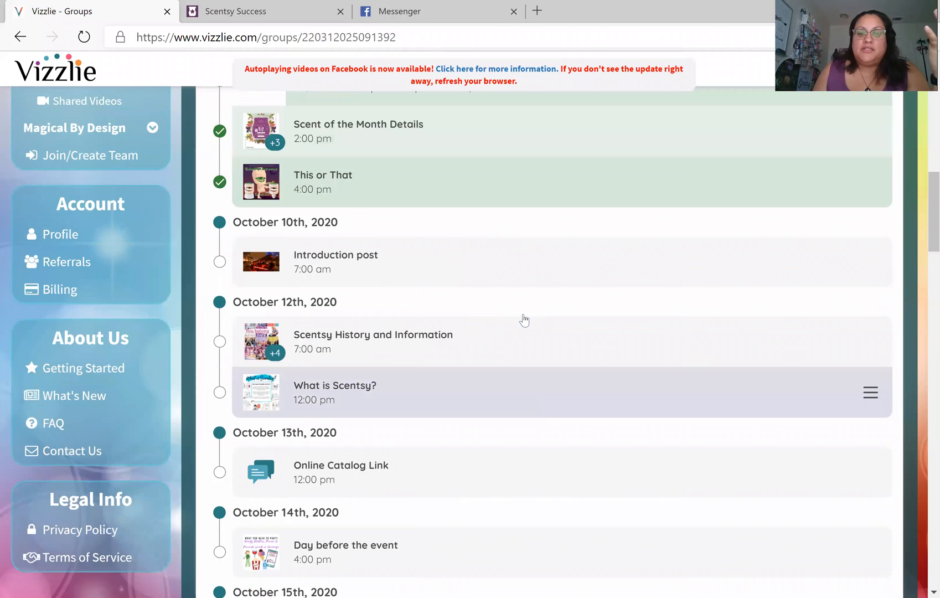
pyautogui.scroll(6, 523, 320)
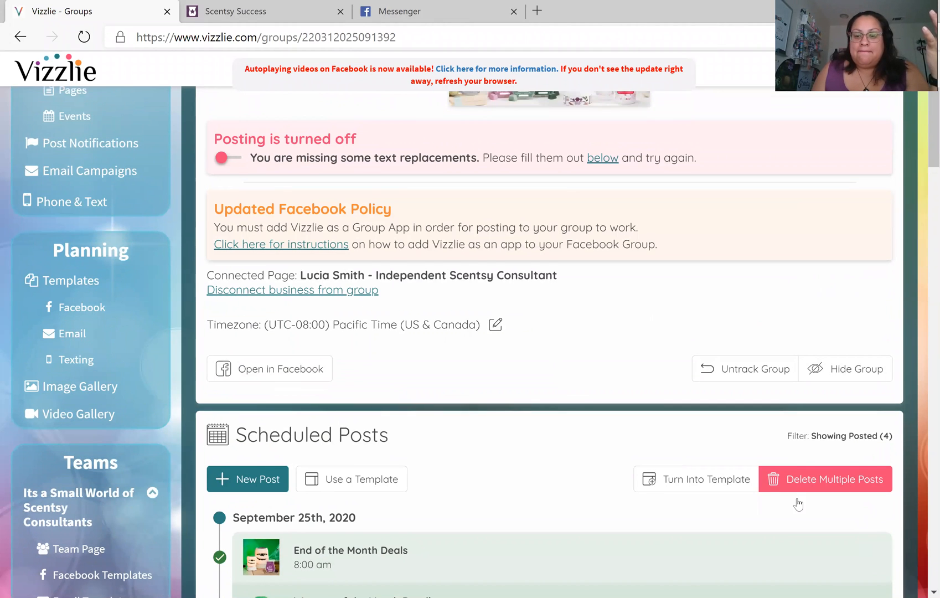
pyautogui.scroll(-2, 618, 476)
pyautogui.scroll(3, 365, 384)
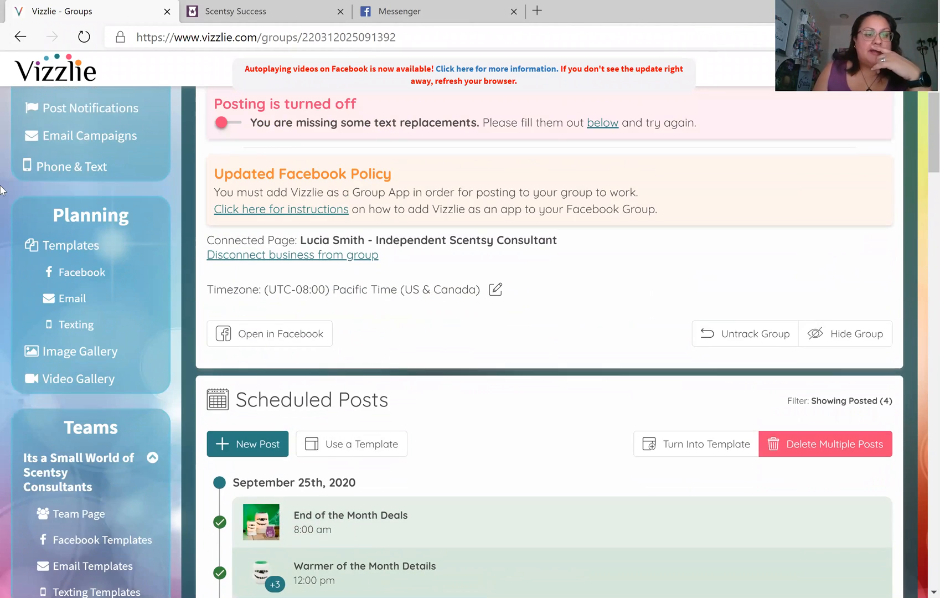
pyautogui.click(79, 391)
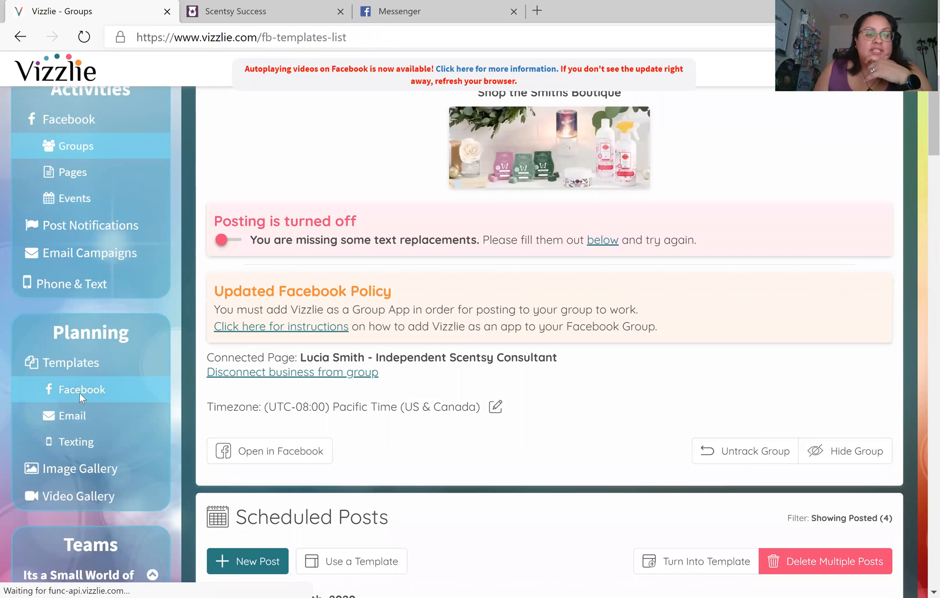
pyautogui.click(411, 328)
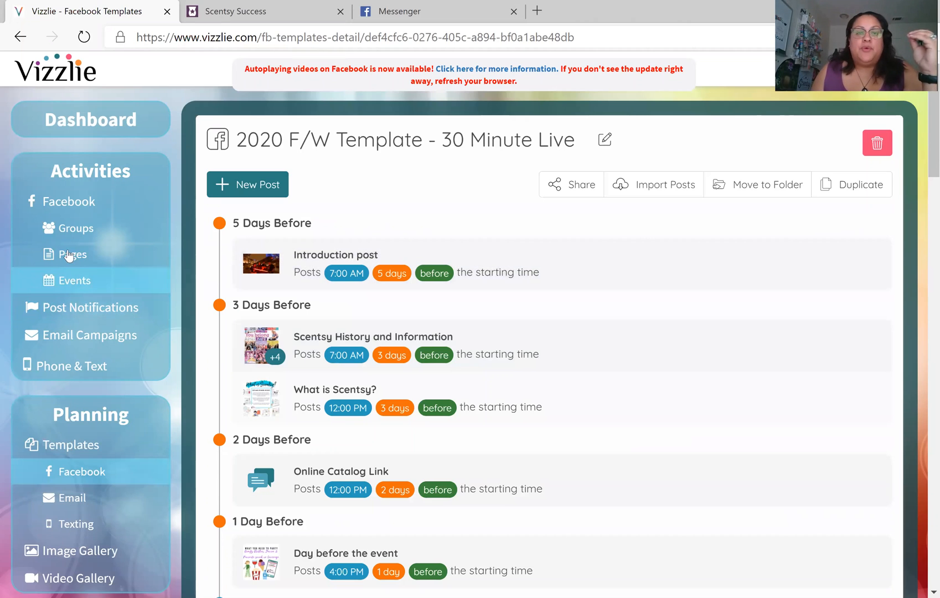
pyautogui.click(80, 229)
pyautogui.scroll(-6, 681, 375)
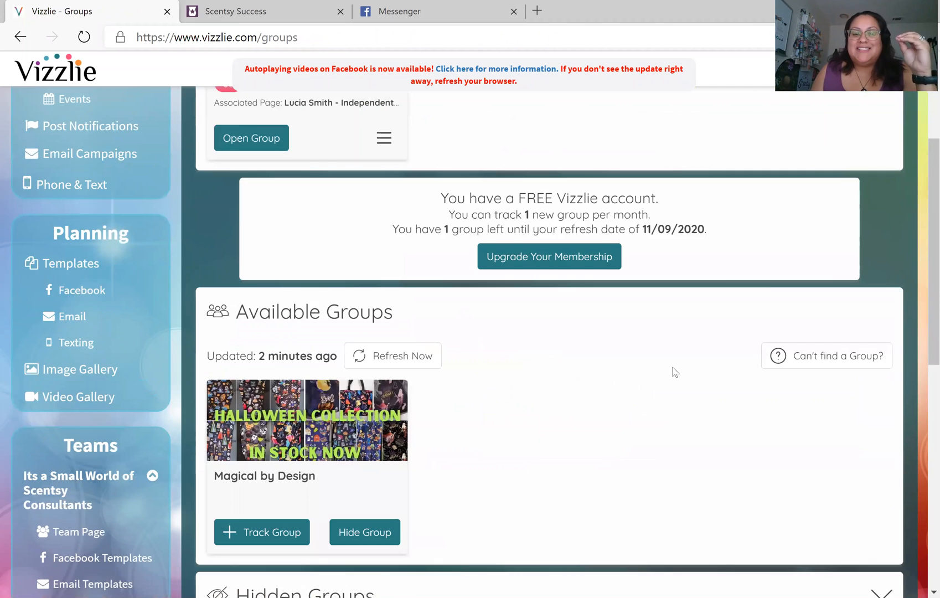
pyautogui.scroll(4, 523, 346)
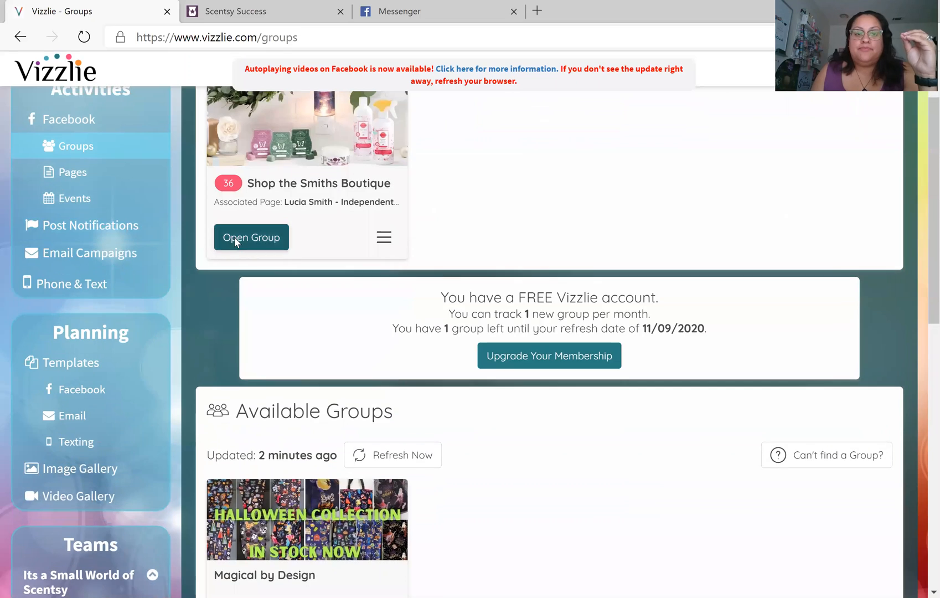
pyautogui.click(233, 239)
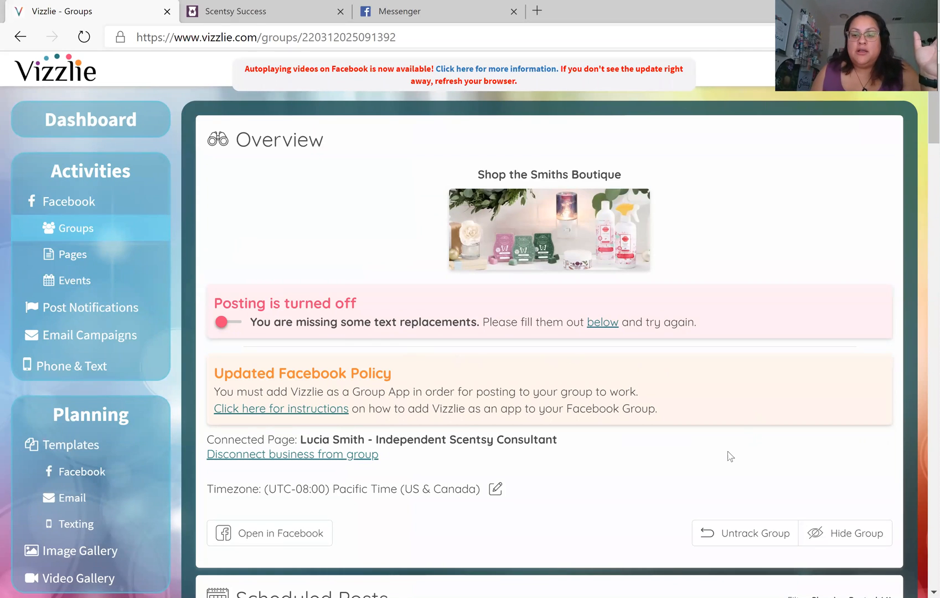
# Scroll to the October 10th 7:00 am Introduction post and open its options menu
pyautogui.scroll(-1, 722, 450)
pyautogui.scroll(-7, 658, 441)
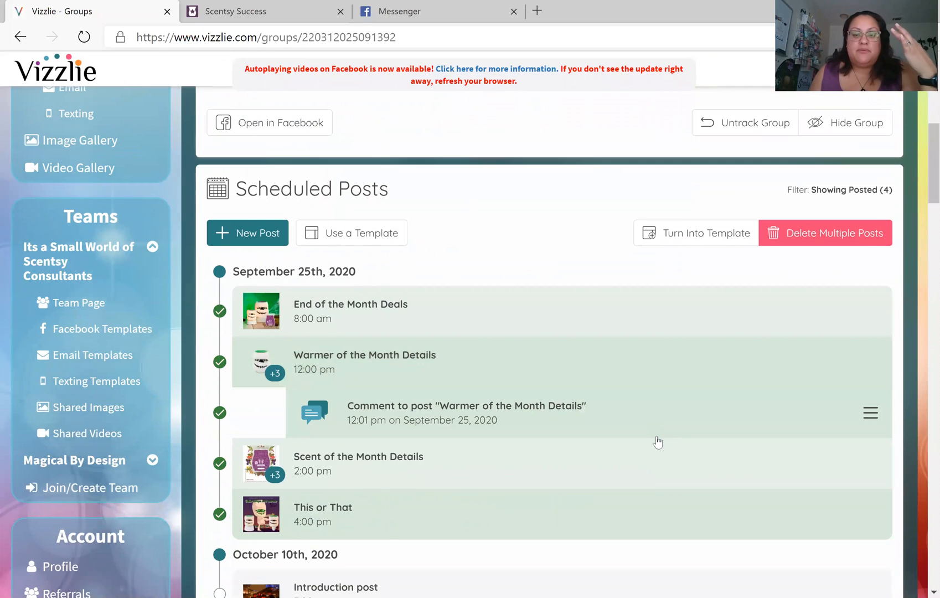
pyautogui.scroll(-3, 657, 441)
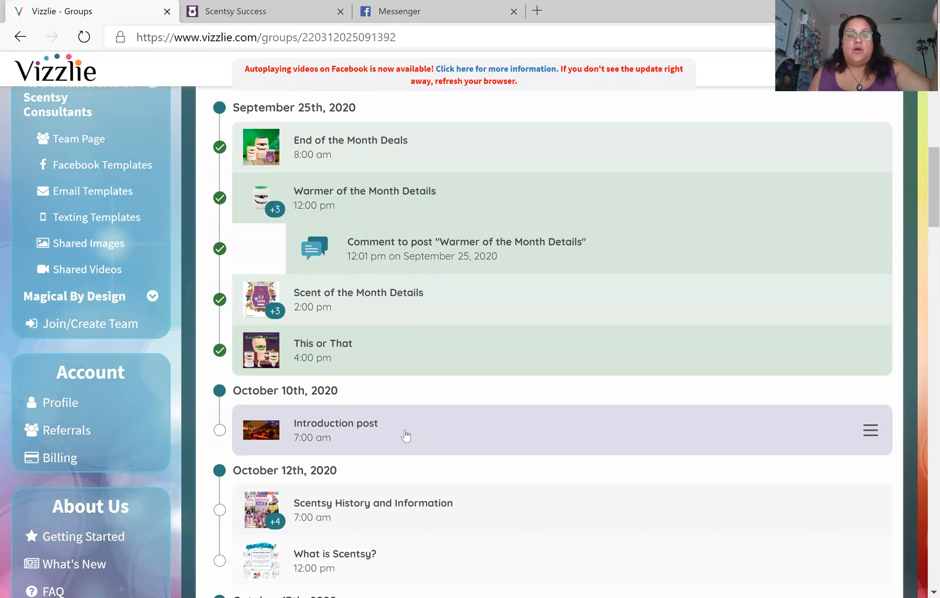
pyautogui.scroll(-3, 404, 434)
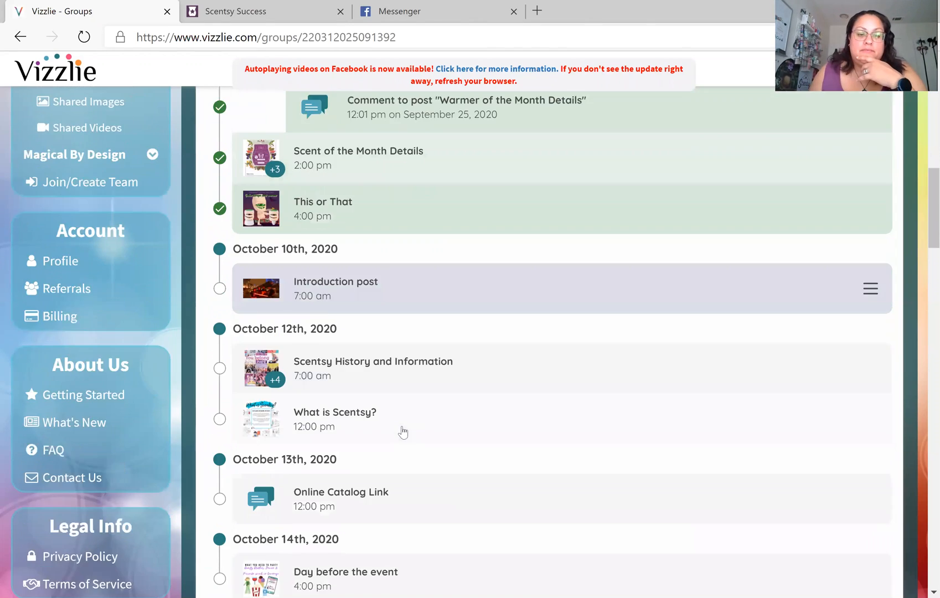
pyautogui.scroll(-5, 403, 432)
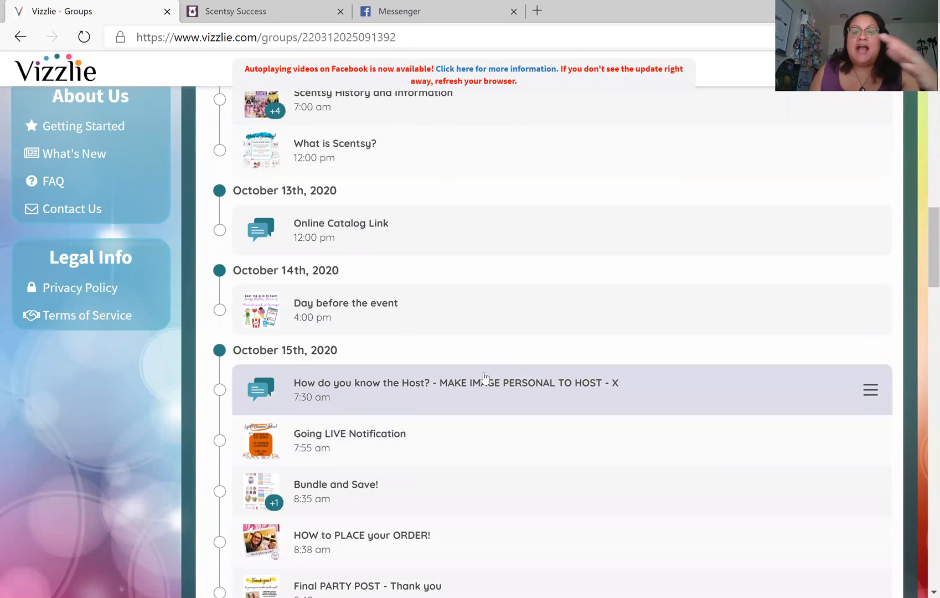
pyautogui.scroll(-3, 483, 377)
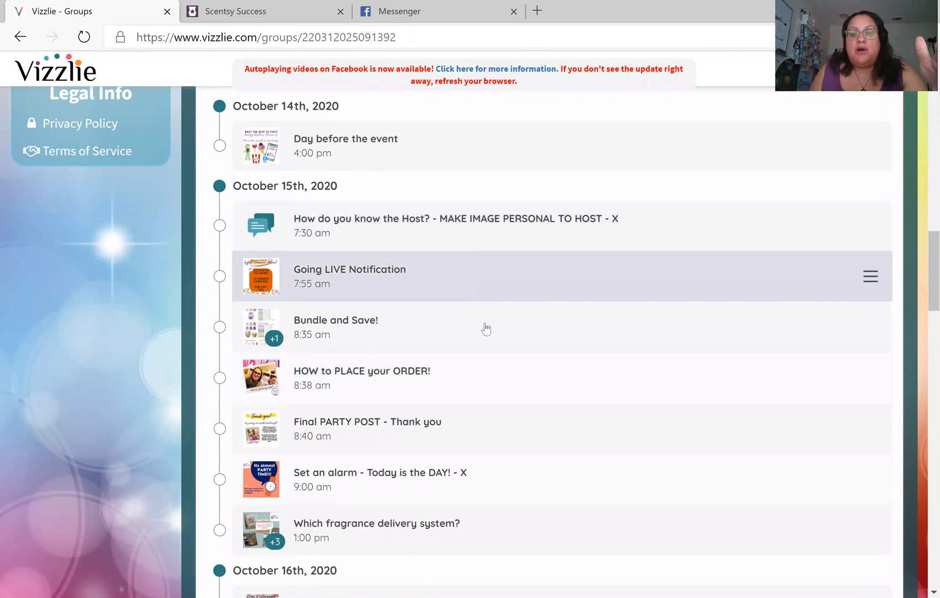
pyautogui.scroll(-4, 494, 408)
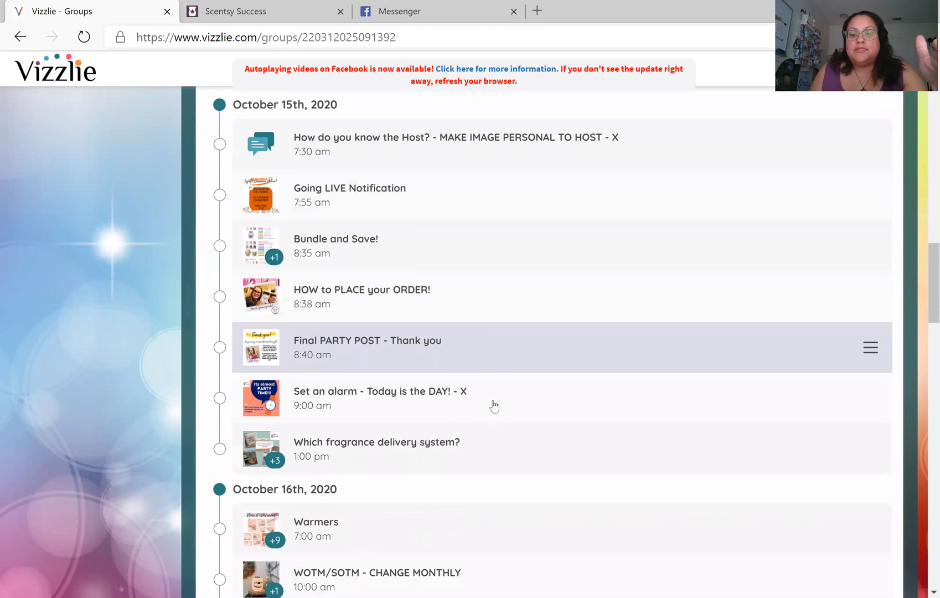
pyautogui.scroll(11, 492, 405)
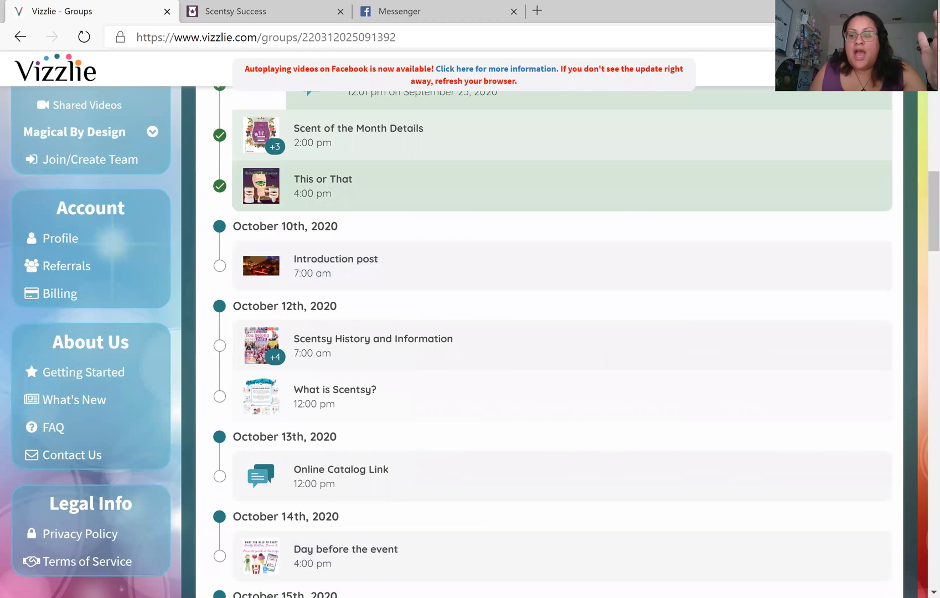
pyautogui.click(815, 284)
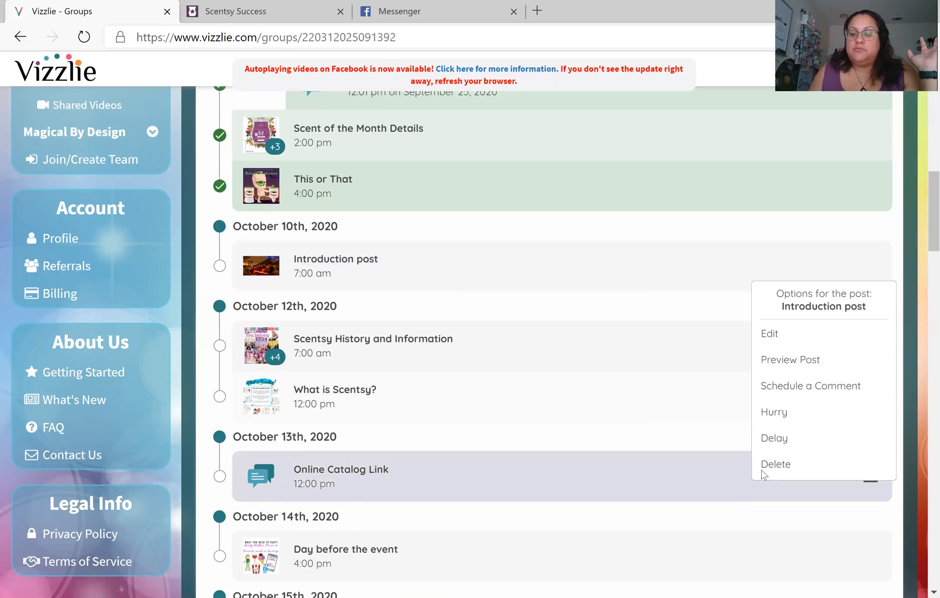
# Delete the Introduction post, then preview the Online Catalog Link post and reopen its menu
pyautogui.click(786, 468)
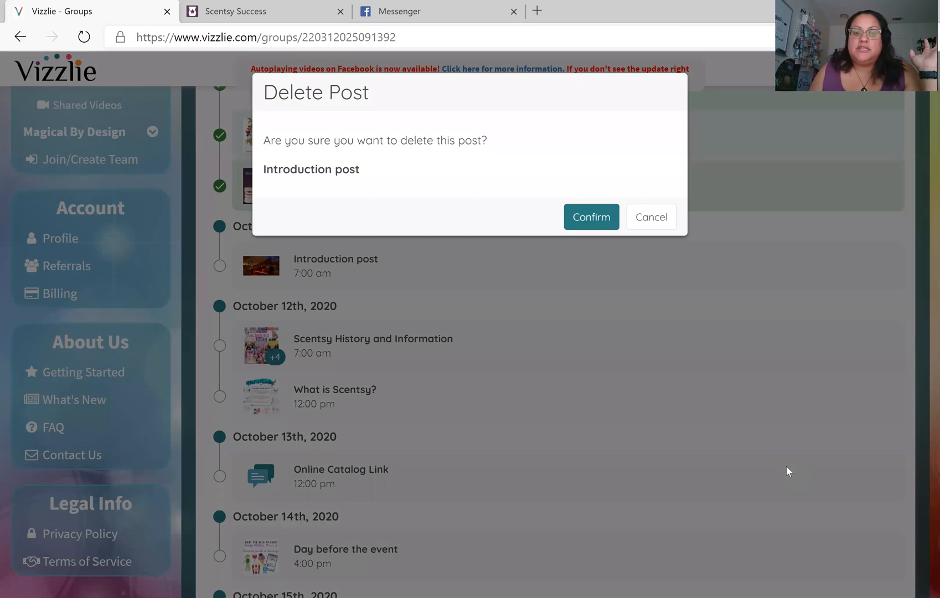
pyautogui.click(593, 217)
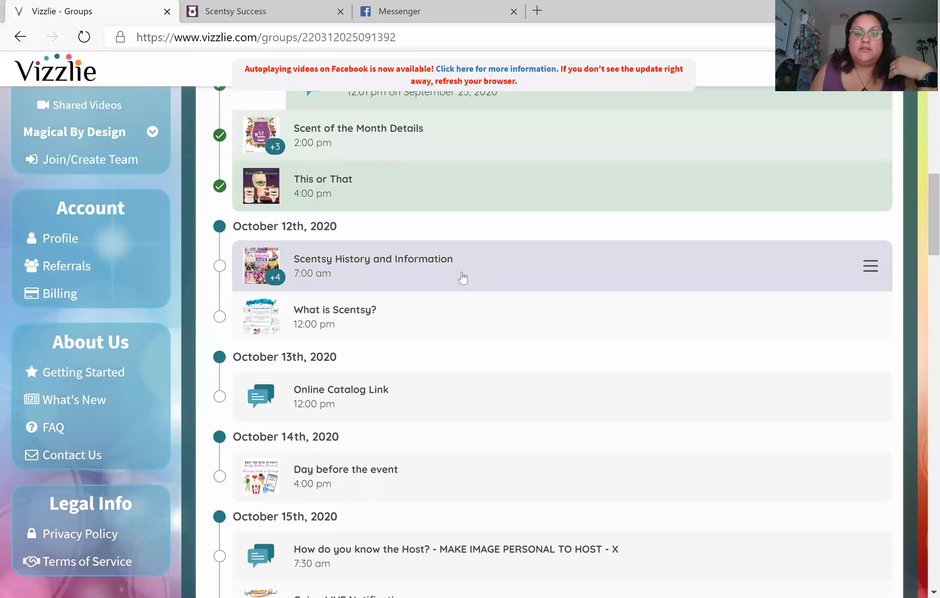
pyautogui.scroll(-1, 498, 325)
pyautogui.click(499, 325)
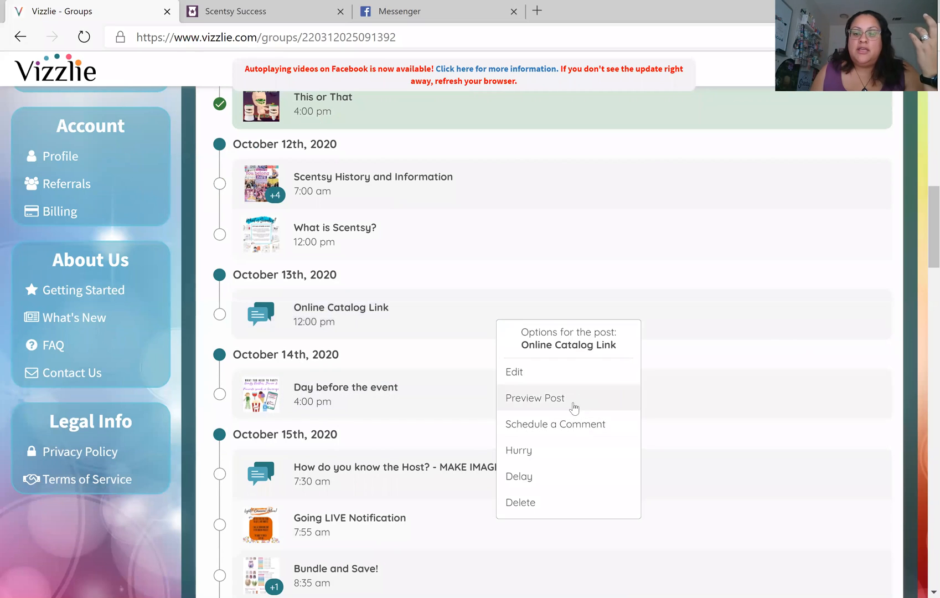
pyautogui.click(566, 402)
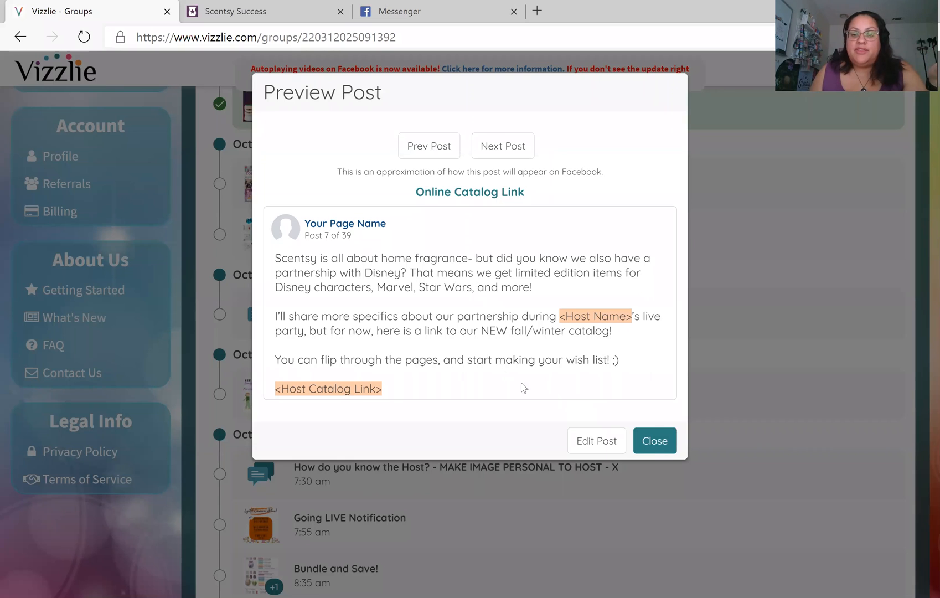
pyautogui.click(653, 442)
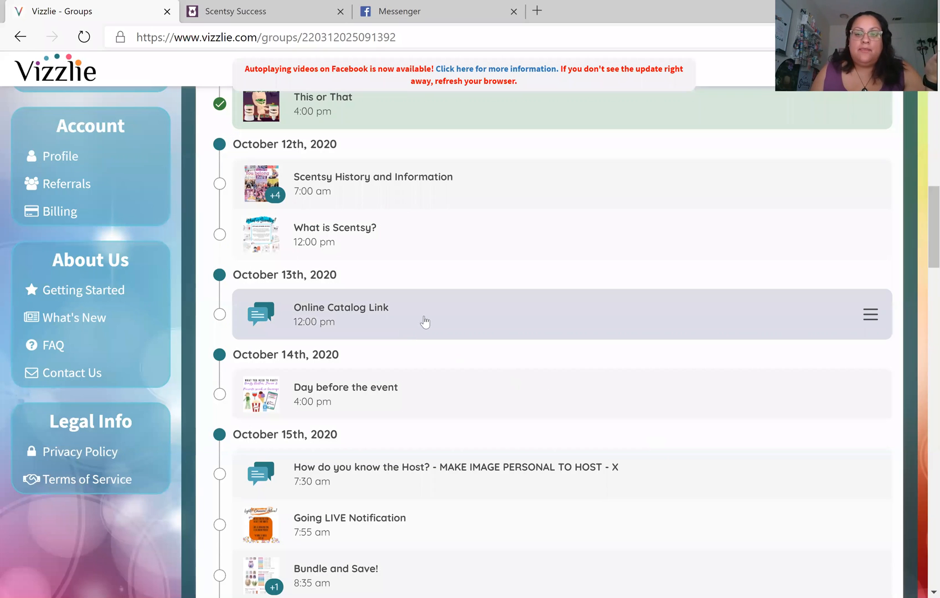
pyautogui.click(737, 321)
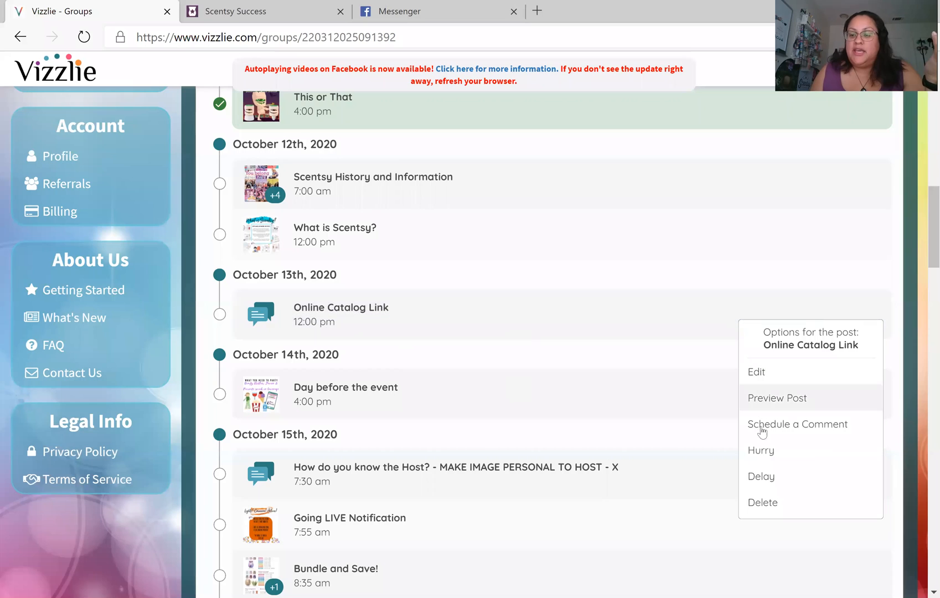
pyautogui.click(586, 300)
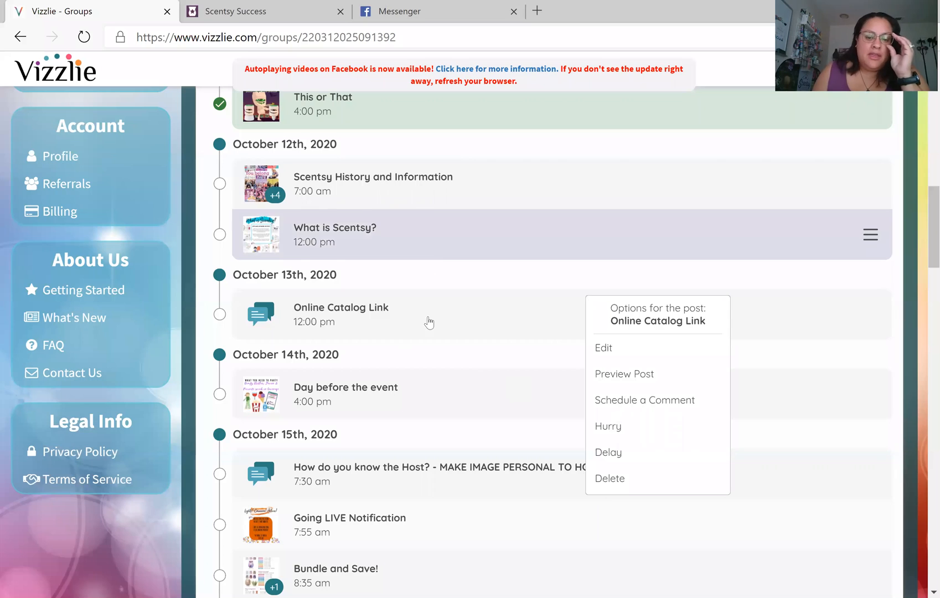